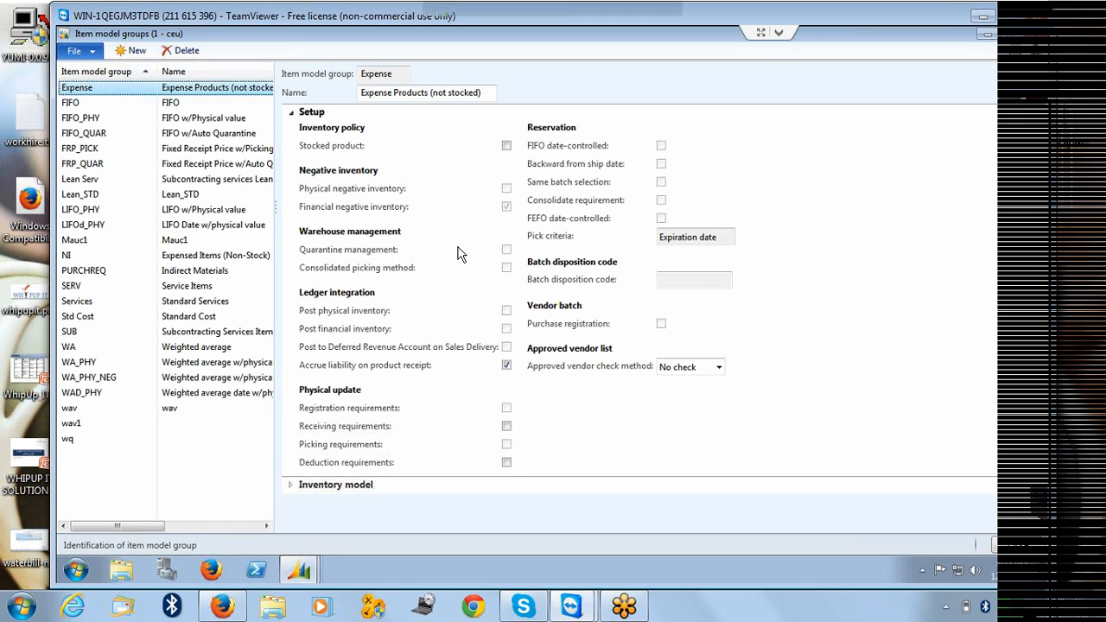
Examine the setup options of the Expense, Standard Services and Standard Cost item model groups.
left_click(292, 113)
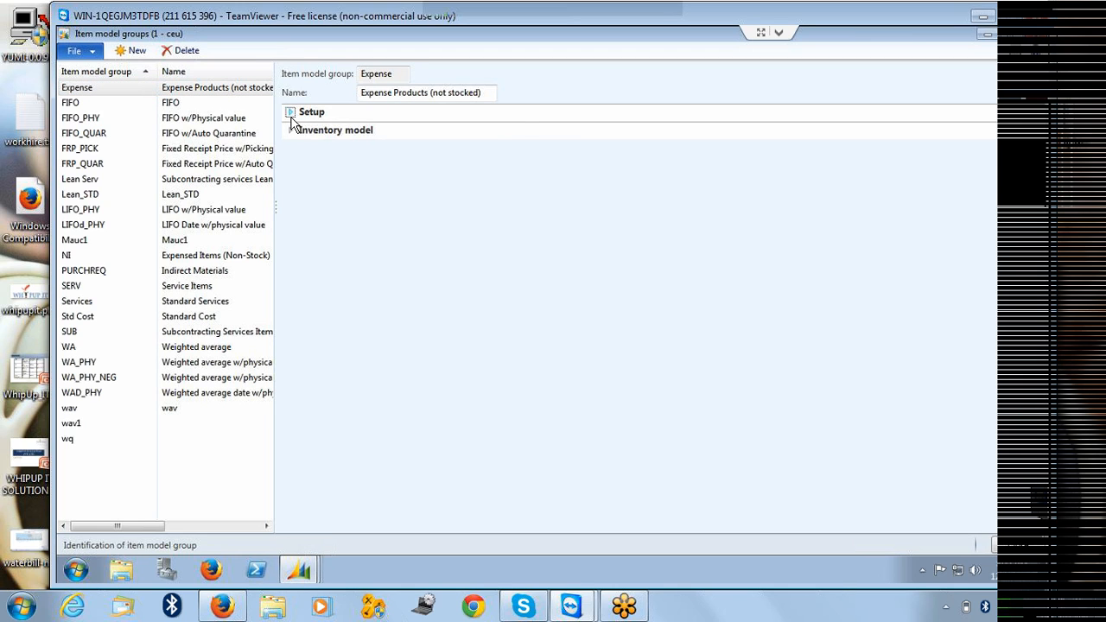
left_click(291, 113)
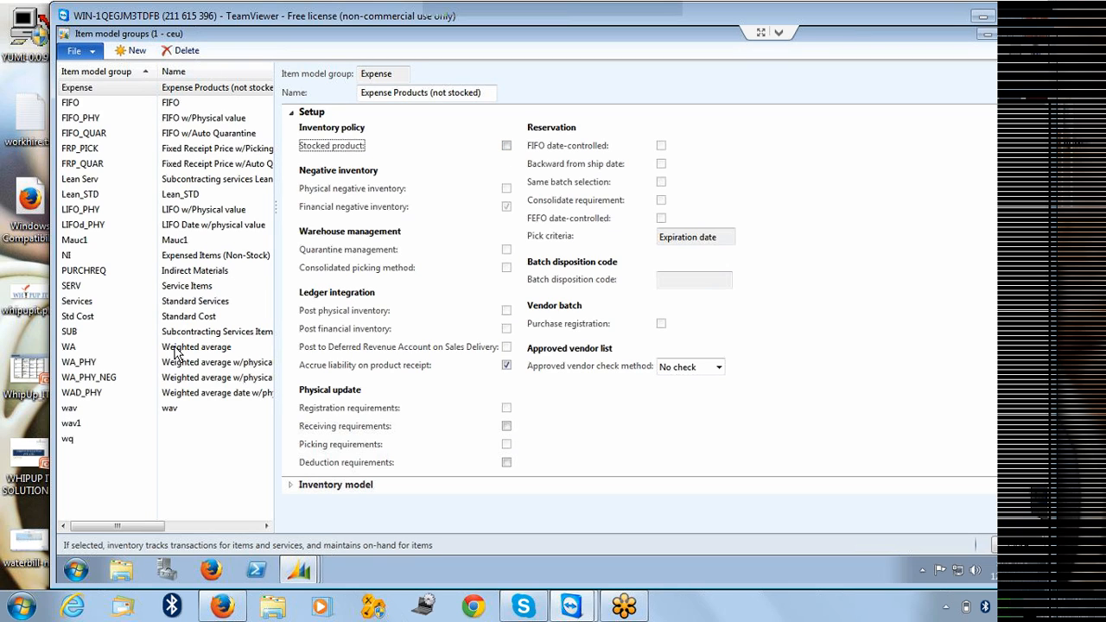
left_click(199, 307)
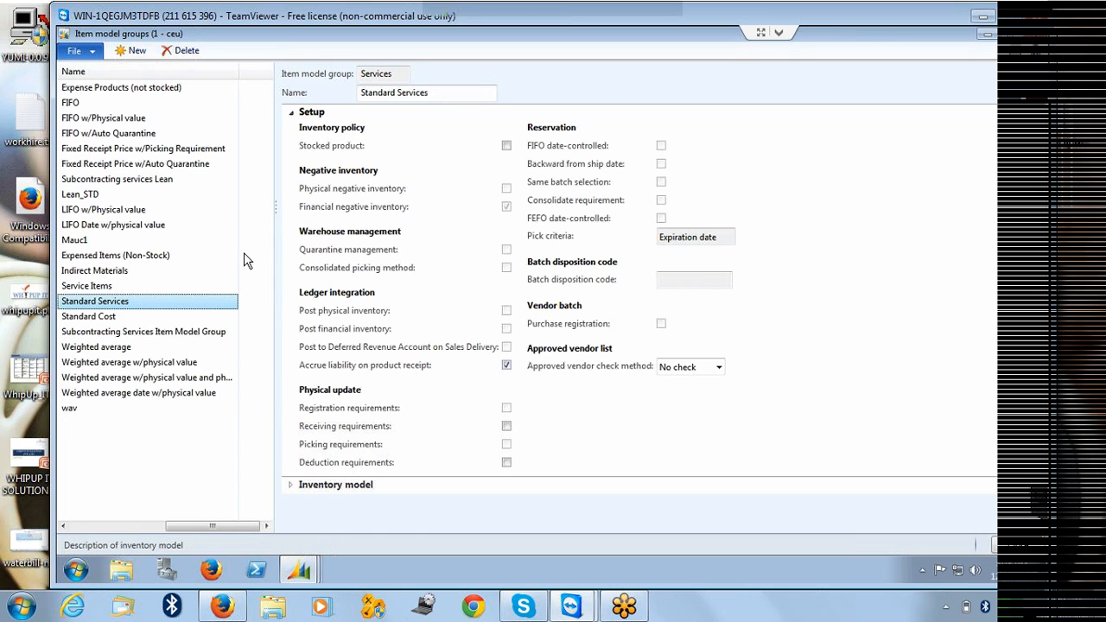
left_click(97, 317)
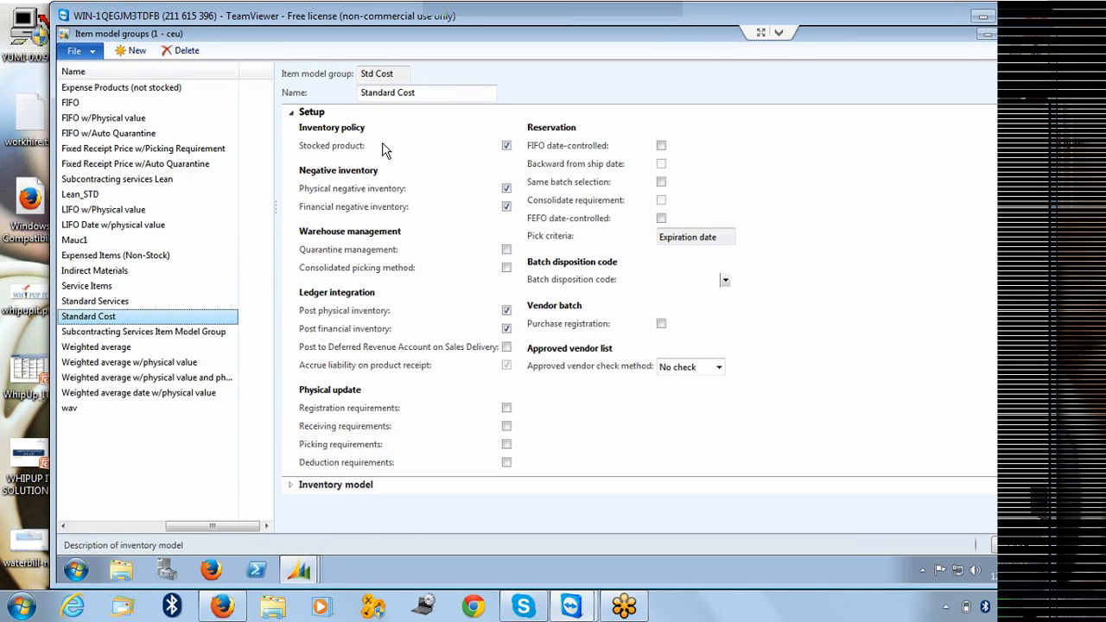
Review the approved vendor check method options for the Std Cost item model group, keeping No check.
left_click(378, 74)
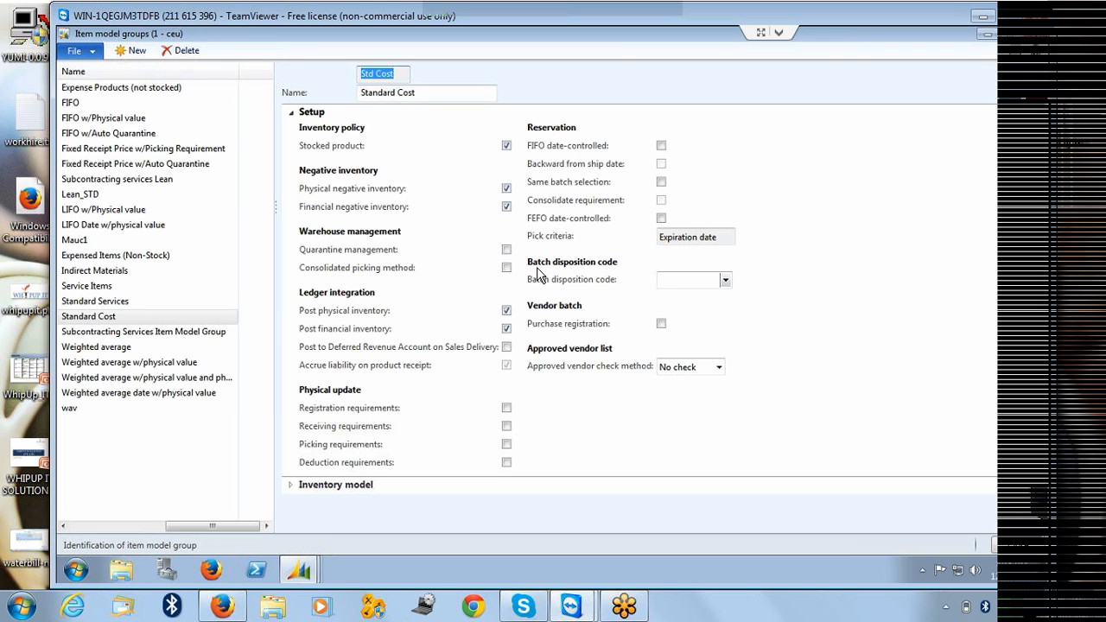
left_click(562, 278)
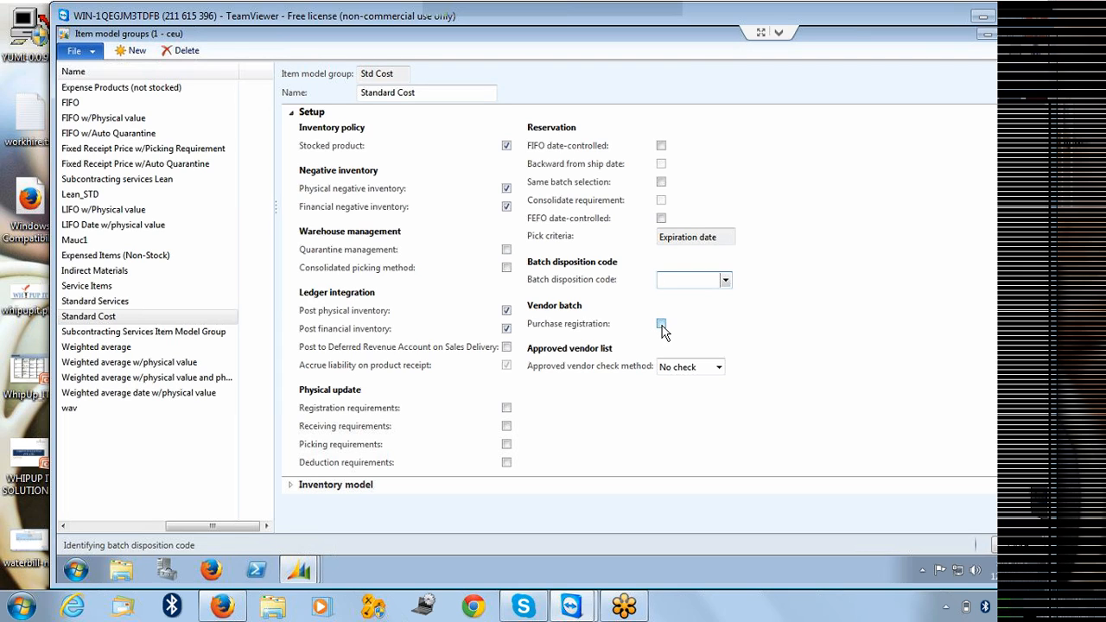
left_click(719, 368)
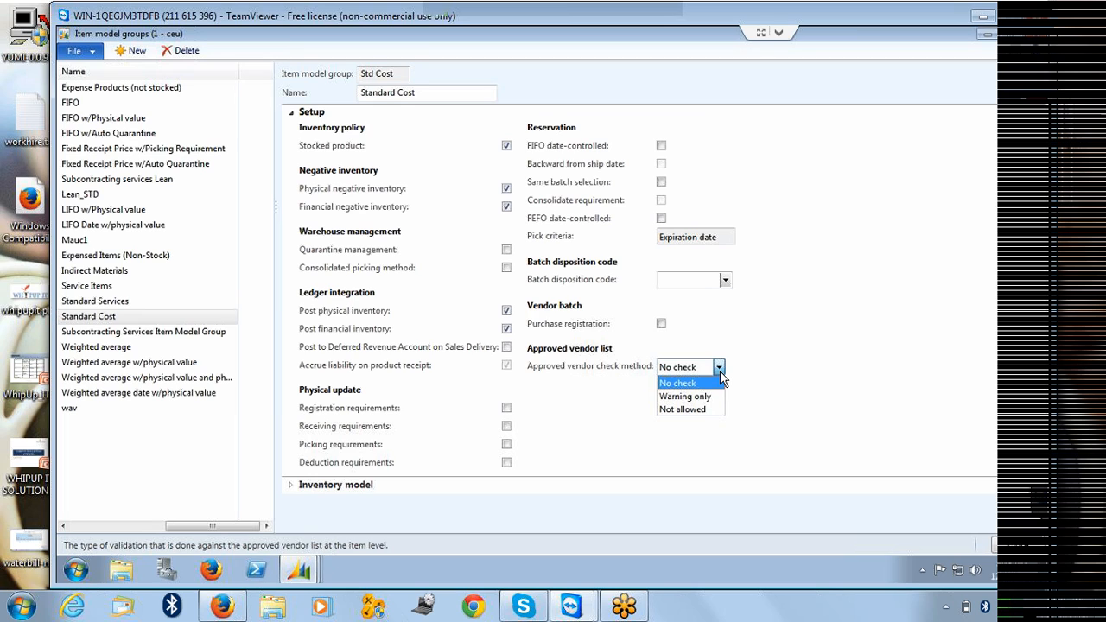
left_click(640, 368)
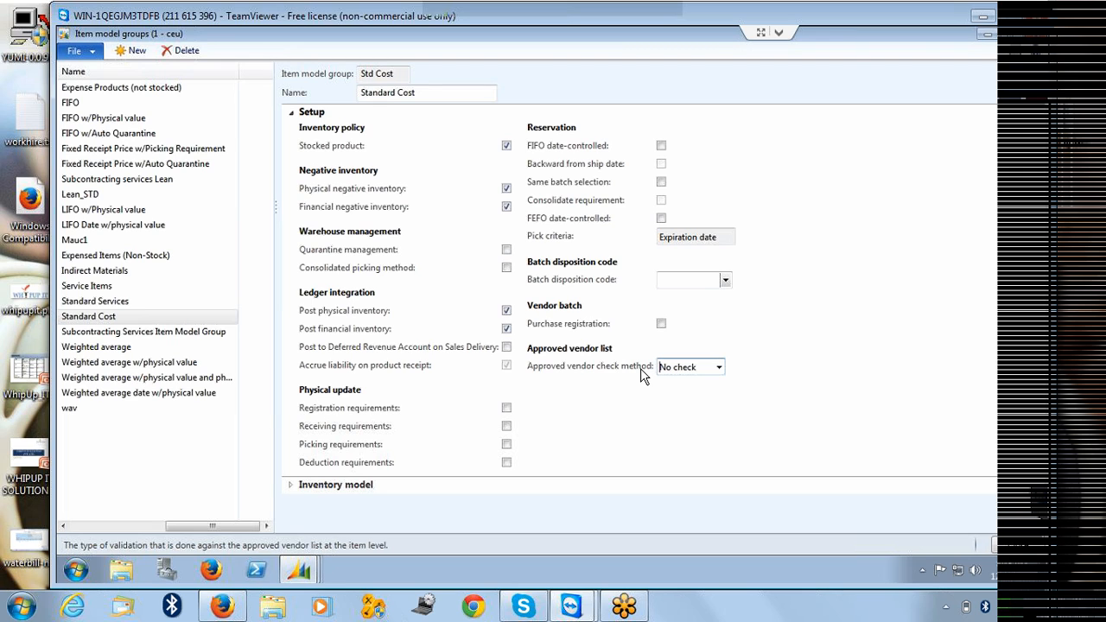
left_click(717, 368)
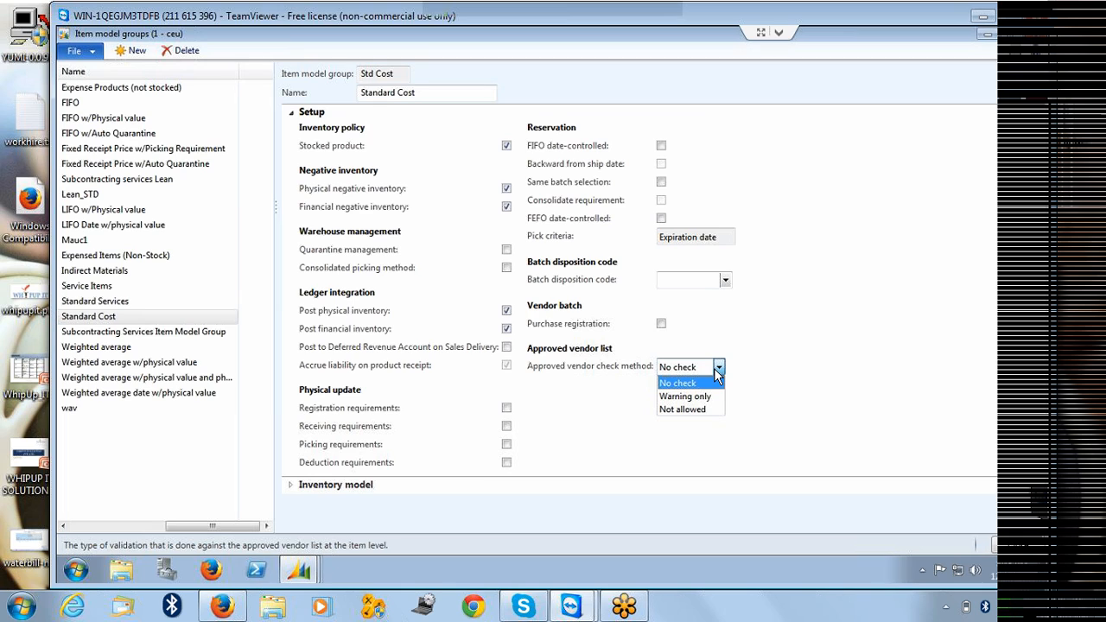
left_click(678, 385)
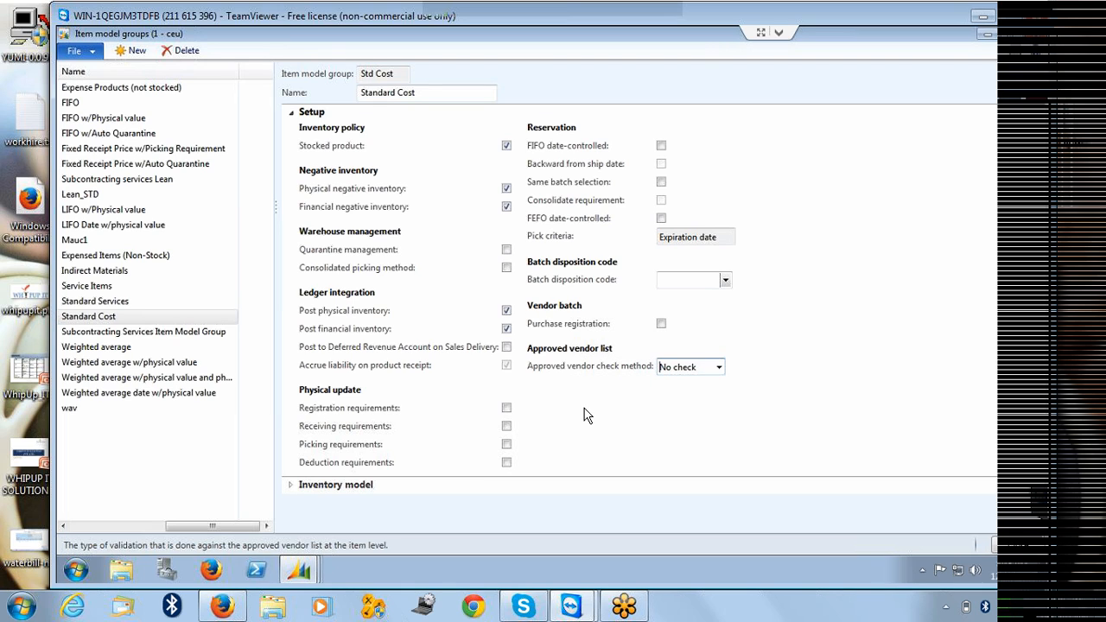
Review the inventory model choices for the Std Cost item model group, keeping Standard cost.
left_click(293, 118)
left_click(293, 133)
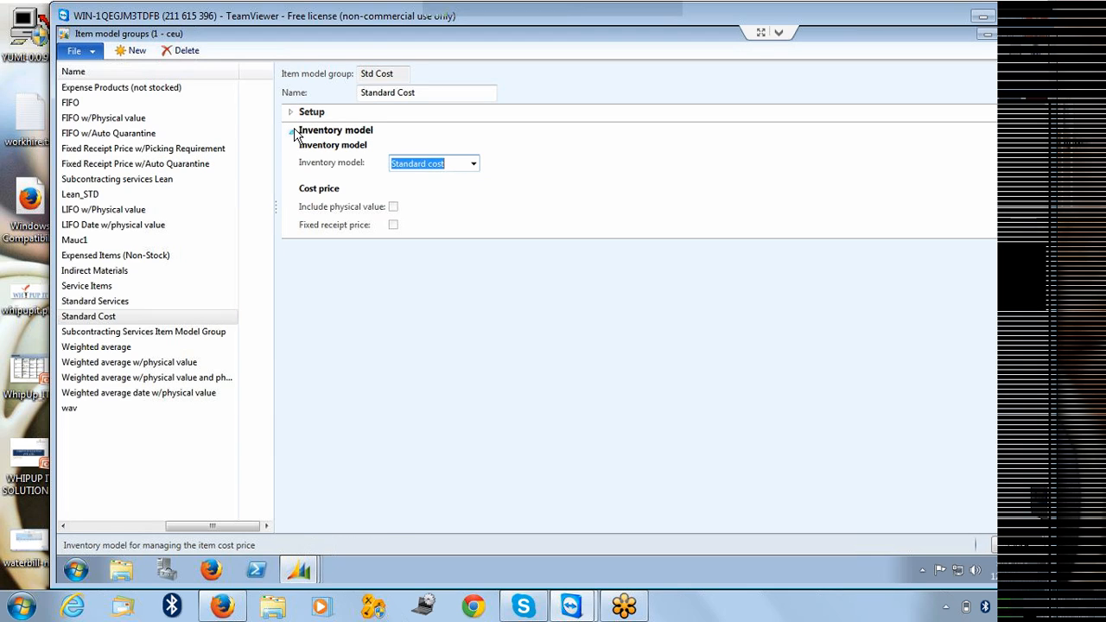
left_click(473, 164)
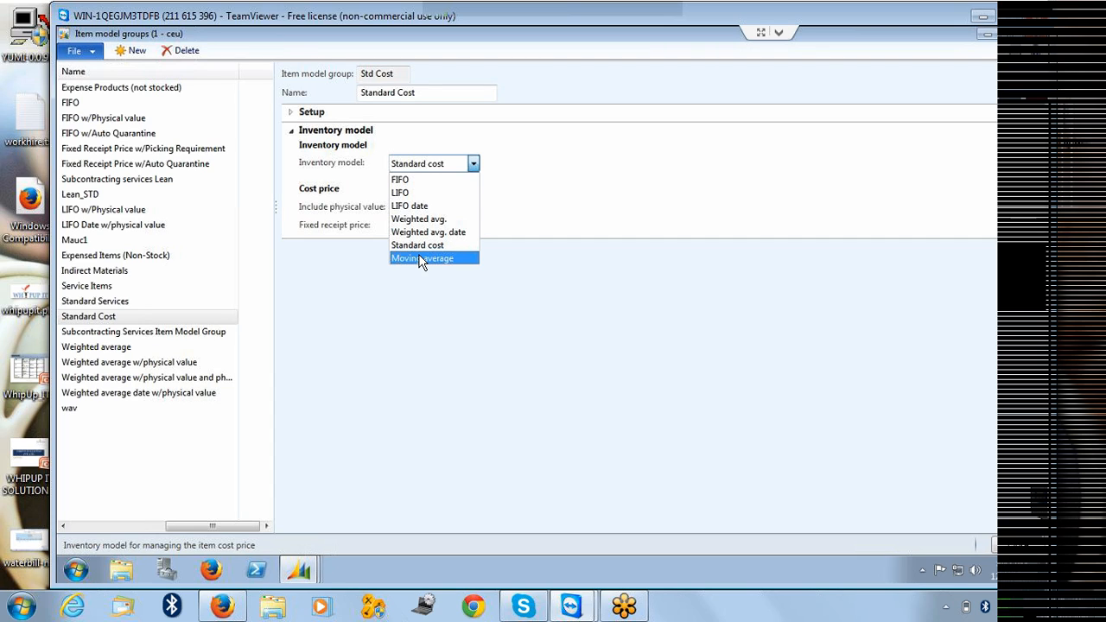
left_click(344, 302)
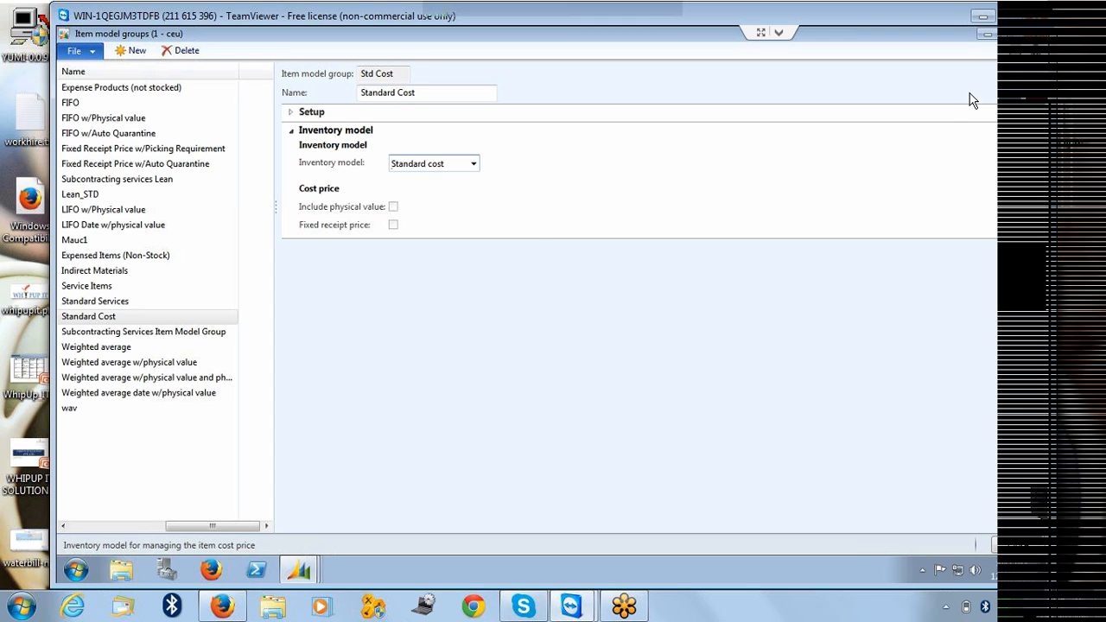
left_click(473, 164)
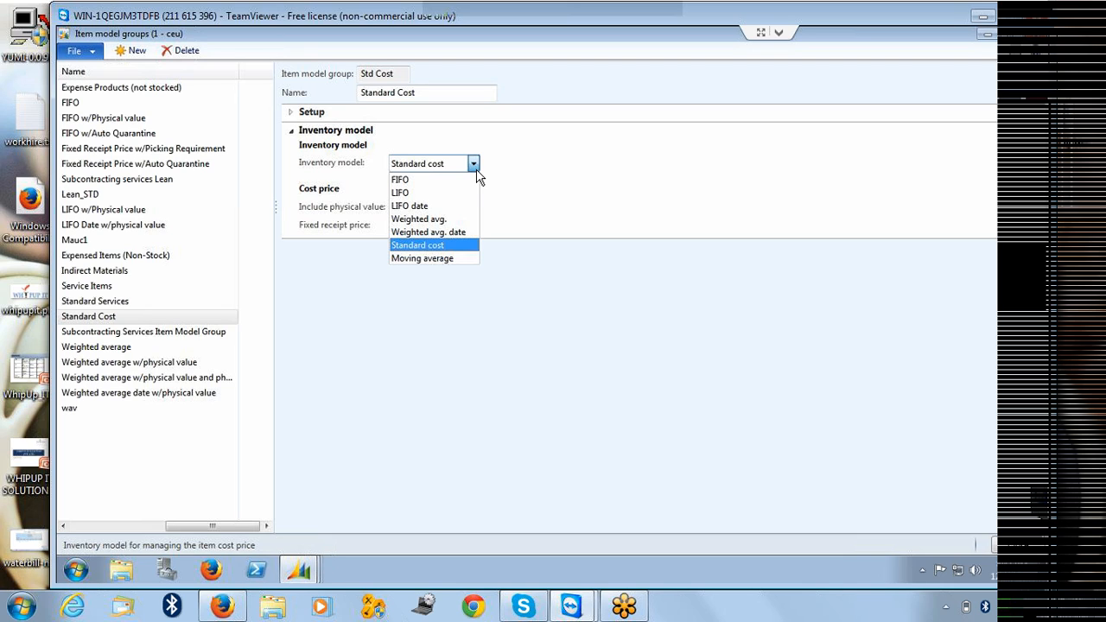
left_click(559, 187)
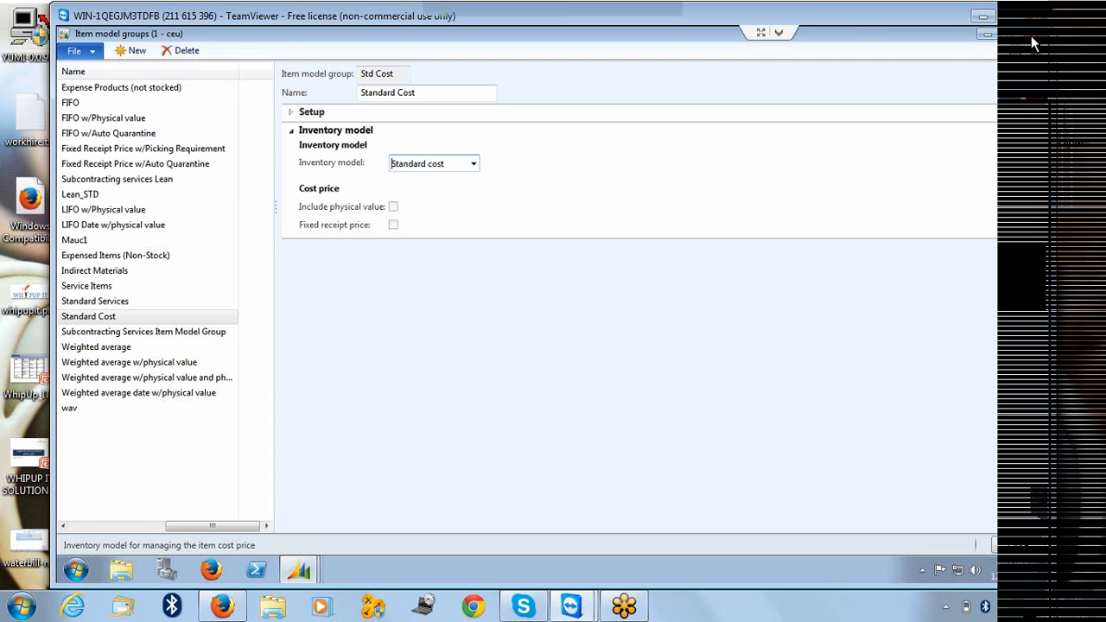
Close the item model groups form and open the General section of released product 000145_202.
key("Escape")
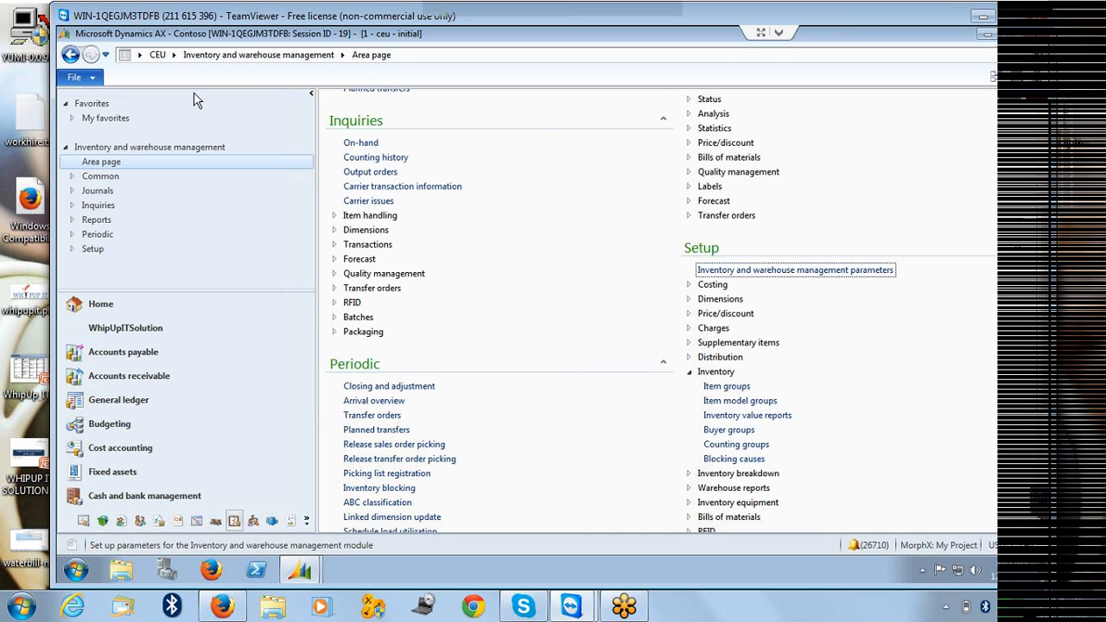
left_click(298, 575)
left_click(277, 528)
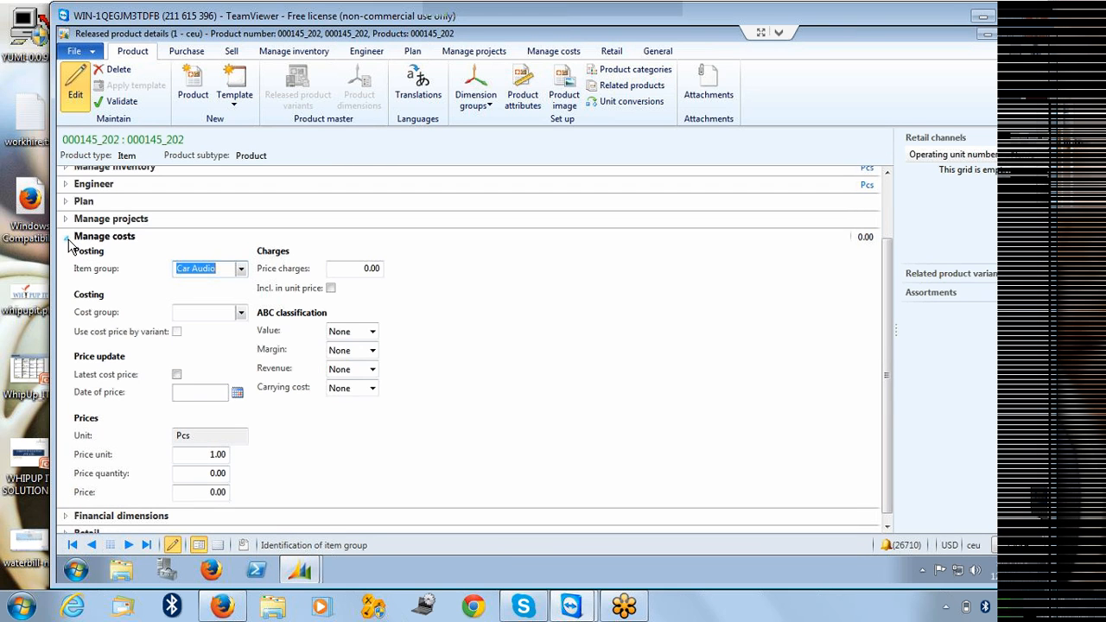
left_click(67, 239)
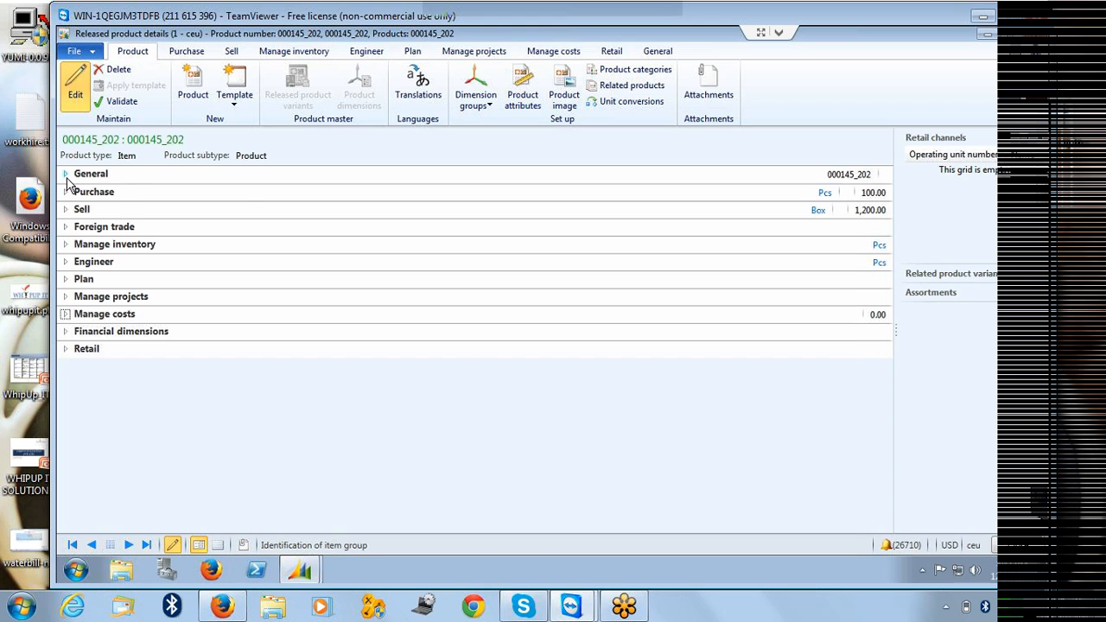
left_click(141, 177)
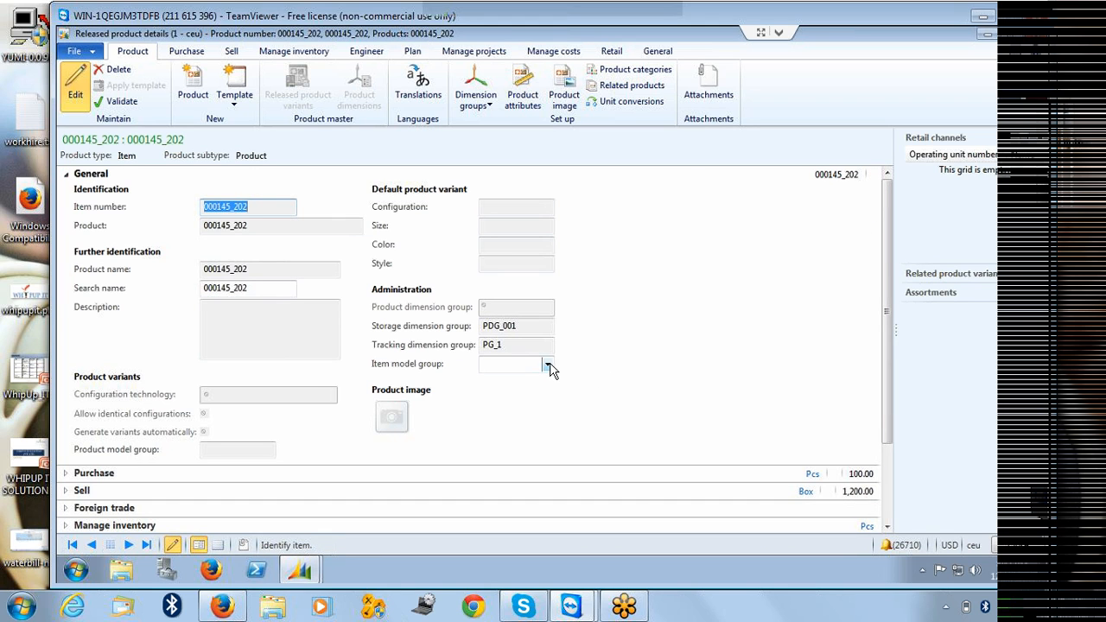
Set the product's item model group to Mauc1 and save the record.
left_click(548, 364)
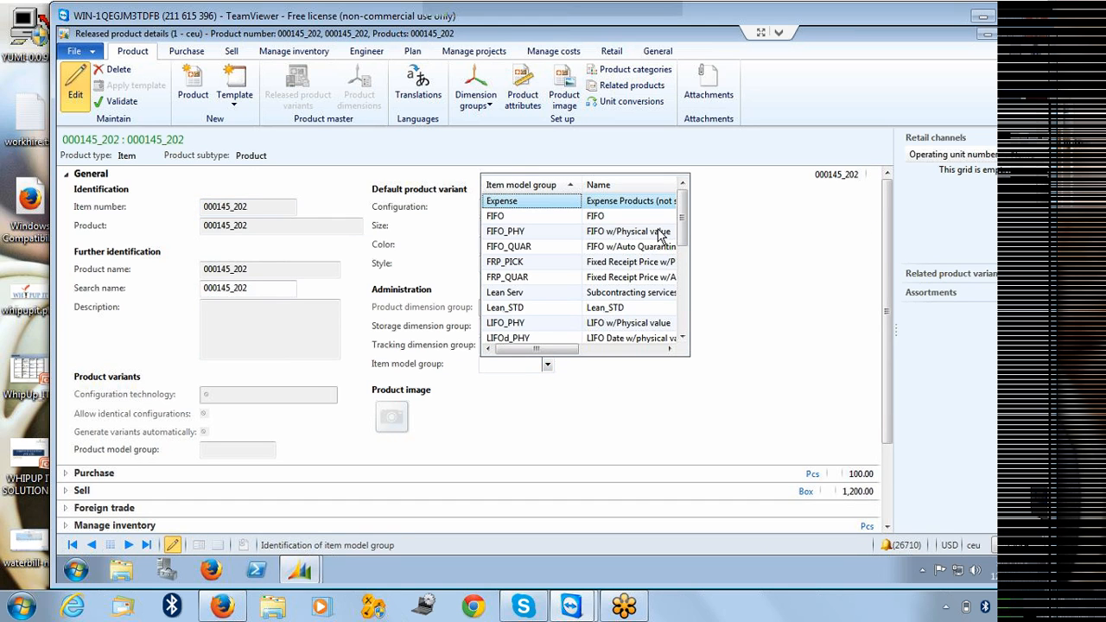
left_click_drag(684, 208, 683, 225)
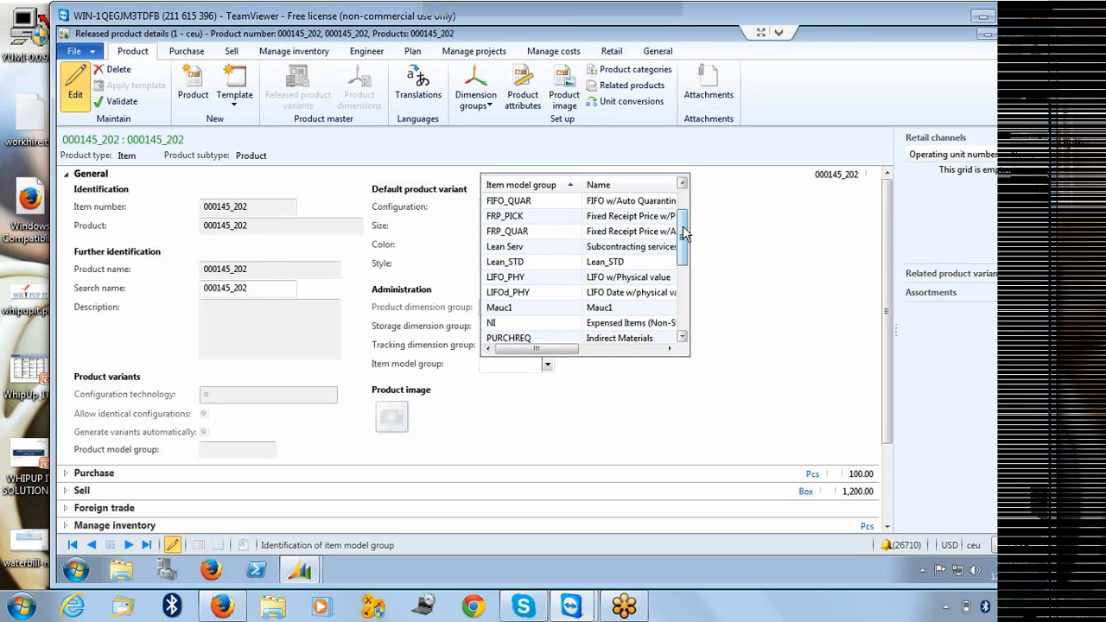
left_click(500, 309)
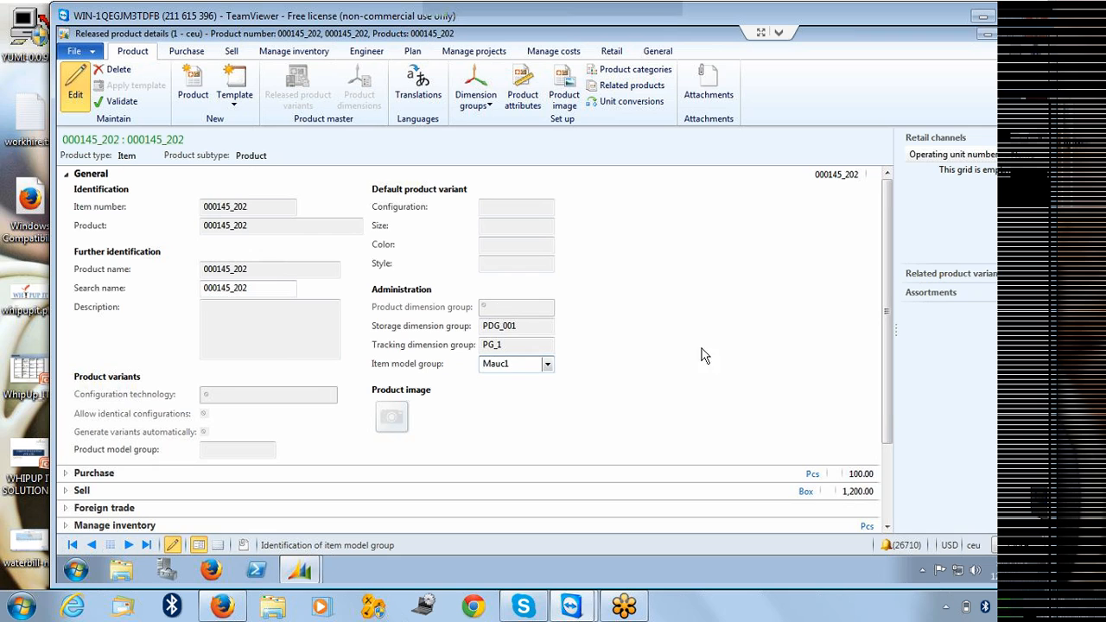
left_click(739, 342)
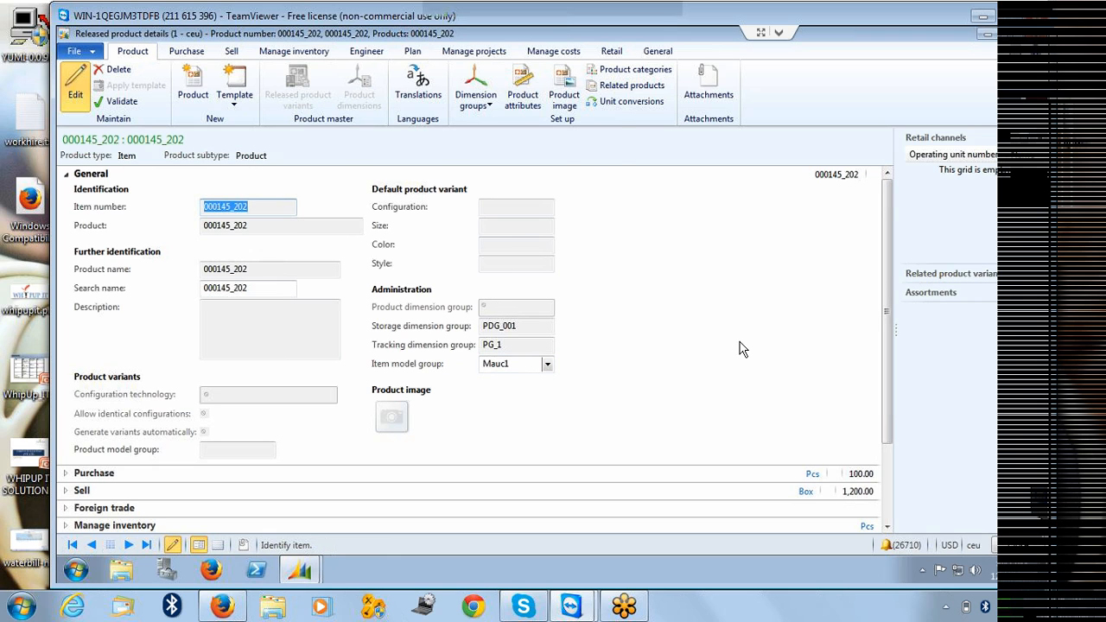
key("ctrl+s")
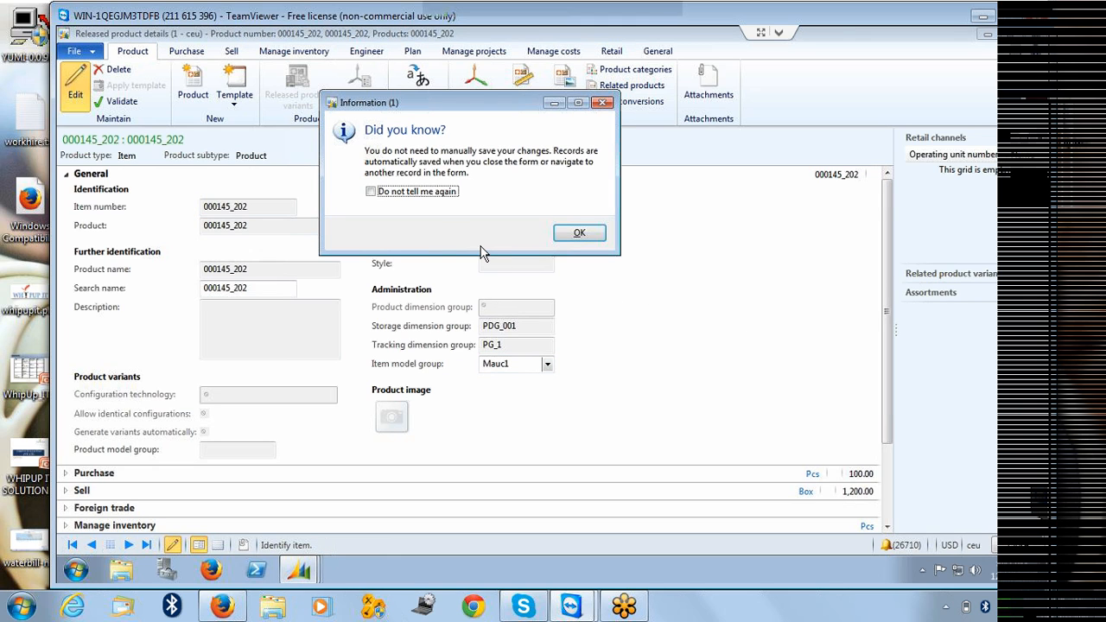
left_click(562, 236)
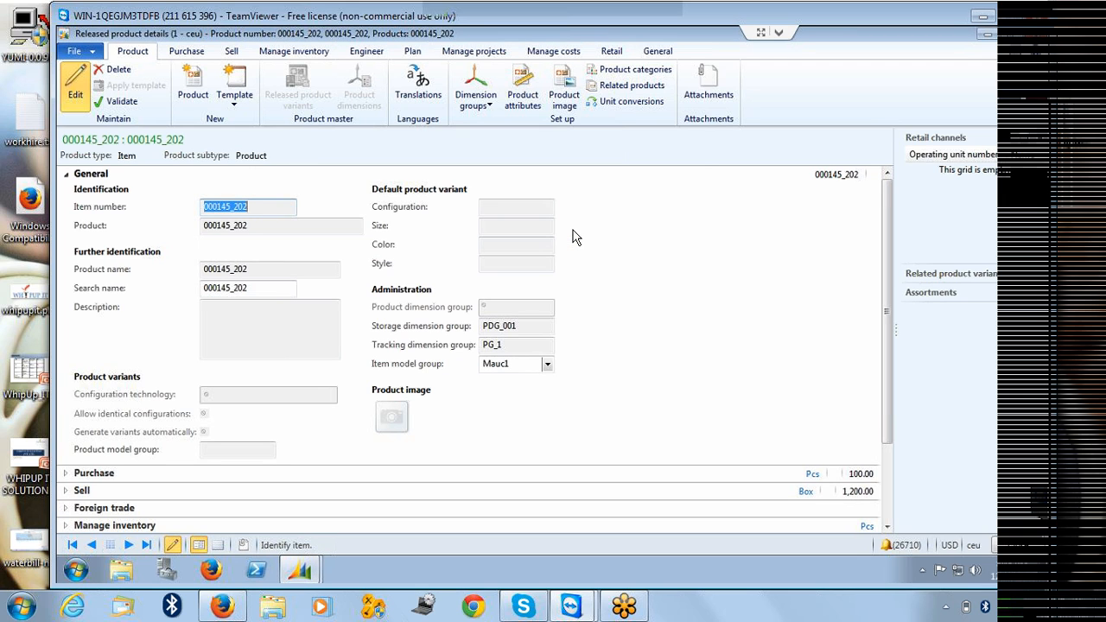
Validate the product record and close the message log.
left_click(122, 103)
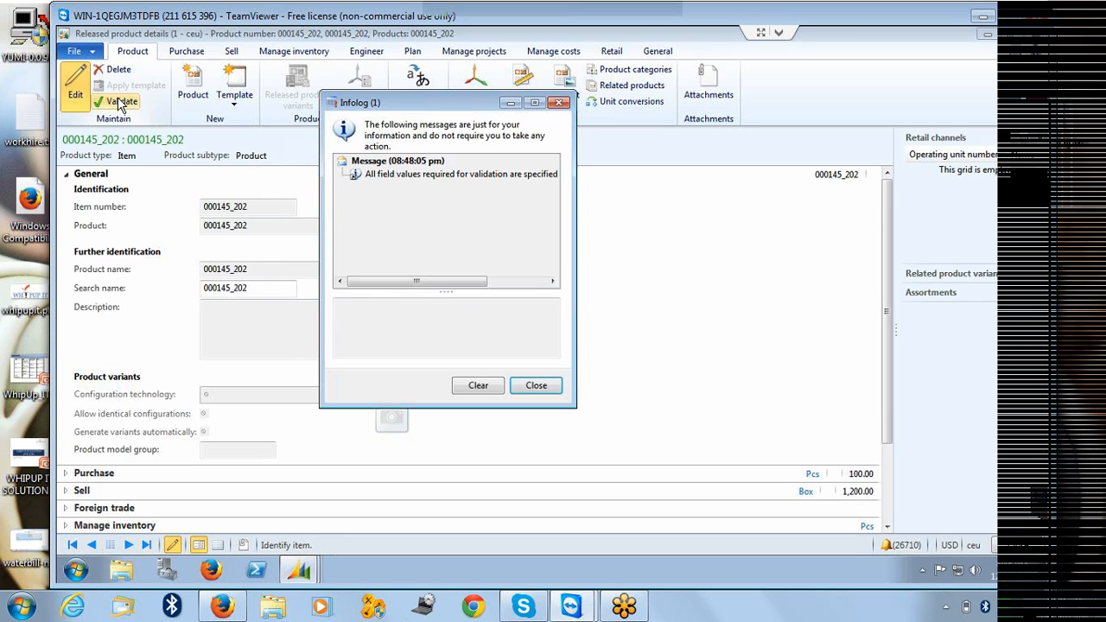
left_click(478, 176)
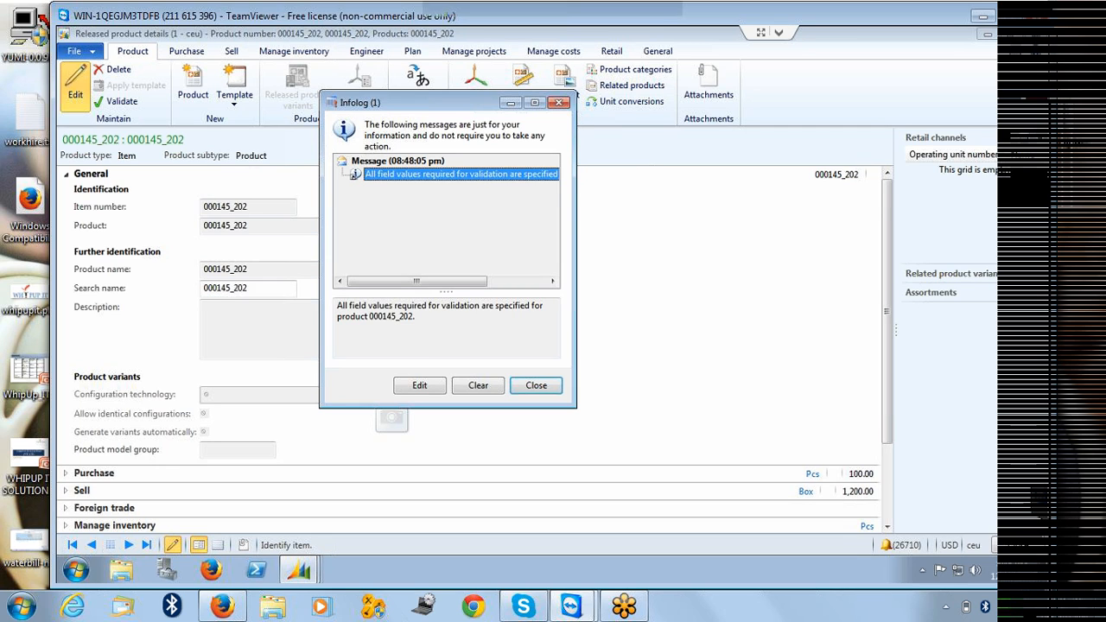
left_click(536, 385)
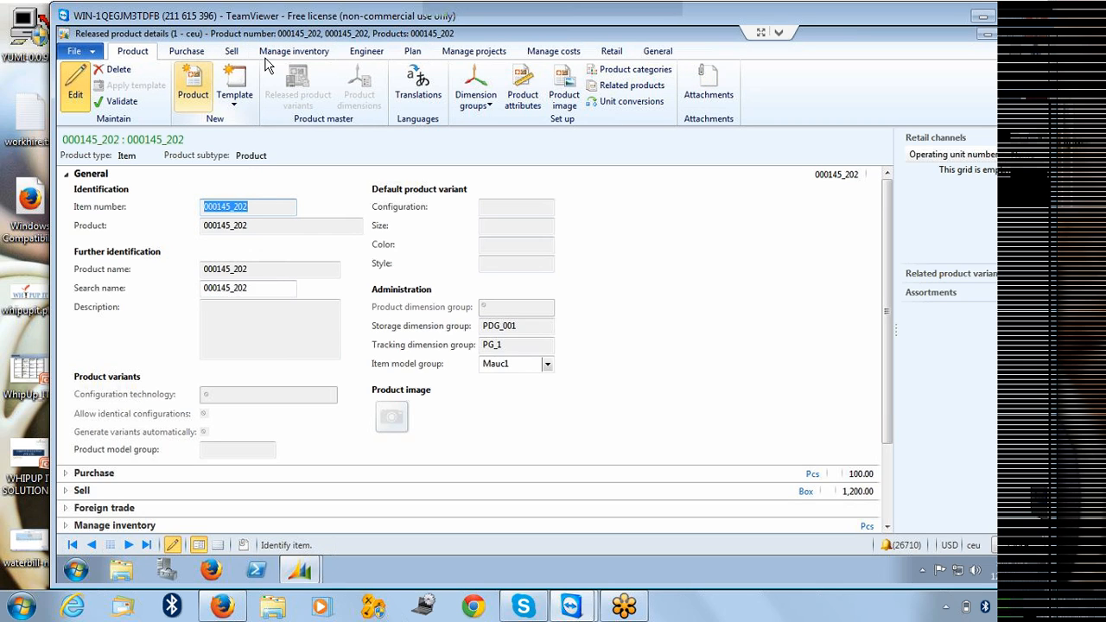
Inspect the product's purchase prices and vendor invoice matching policy, closing both windows without changes.
left_click(191, 52)
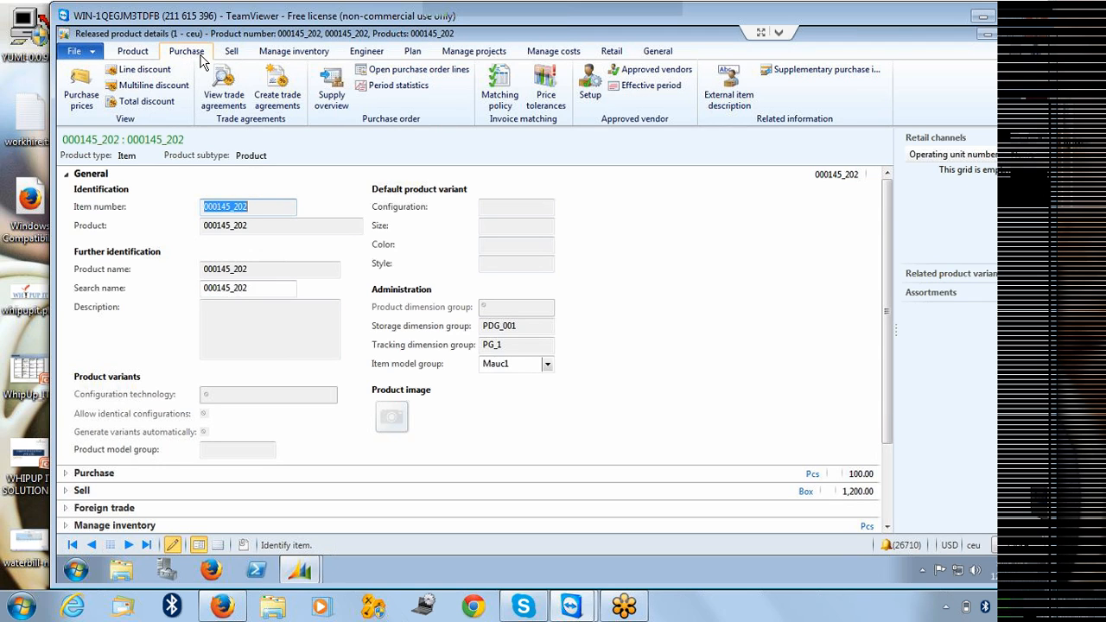
left_click(81, 86)
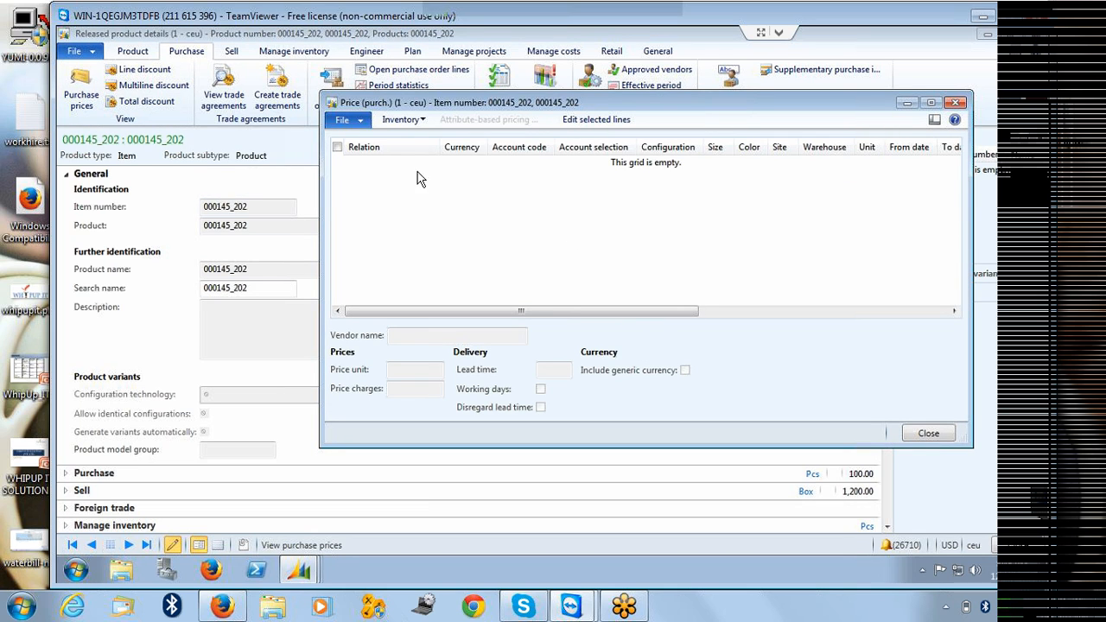
left_click(404, 119)
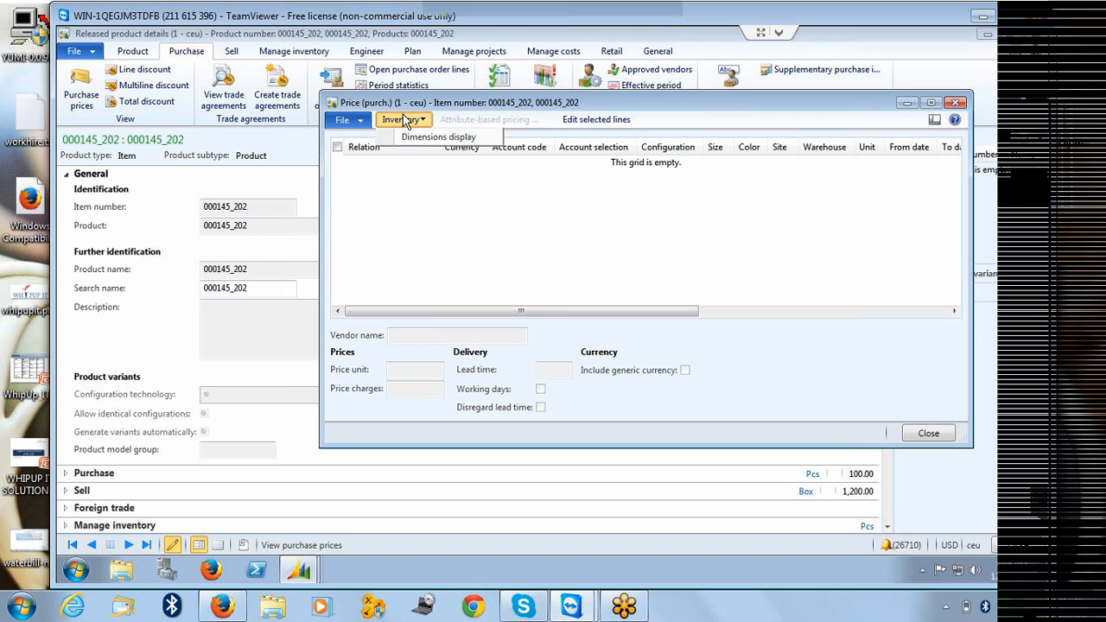
left_click(412, 213)
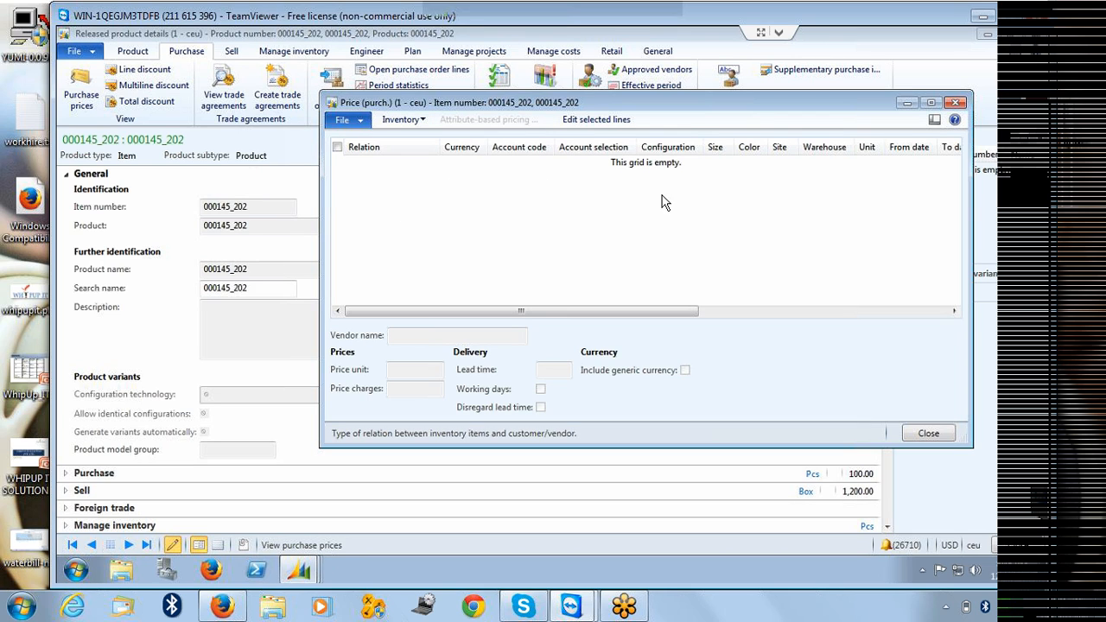
left_click(955, 104)
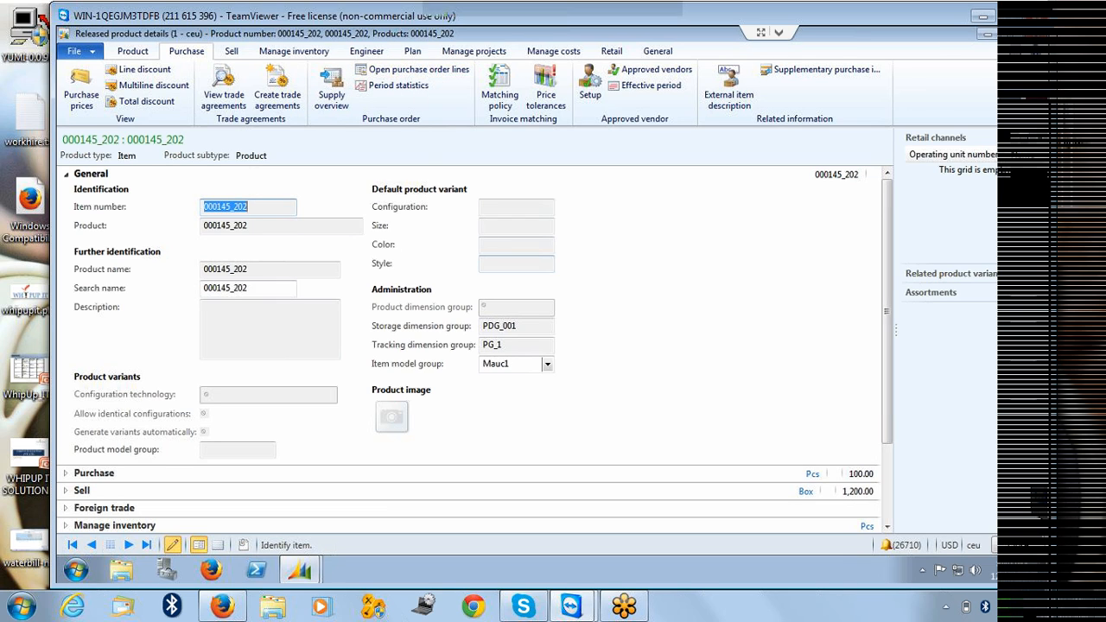
left_click(501, 102)
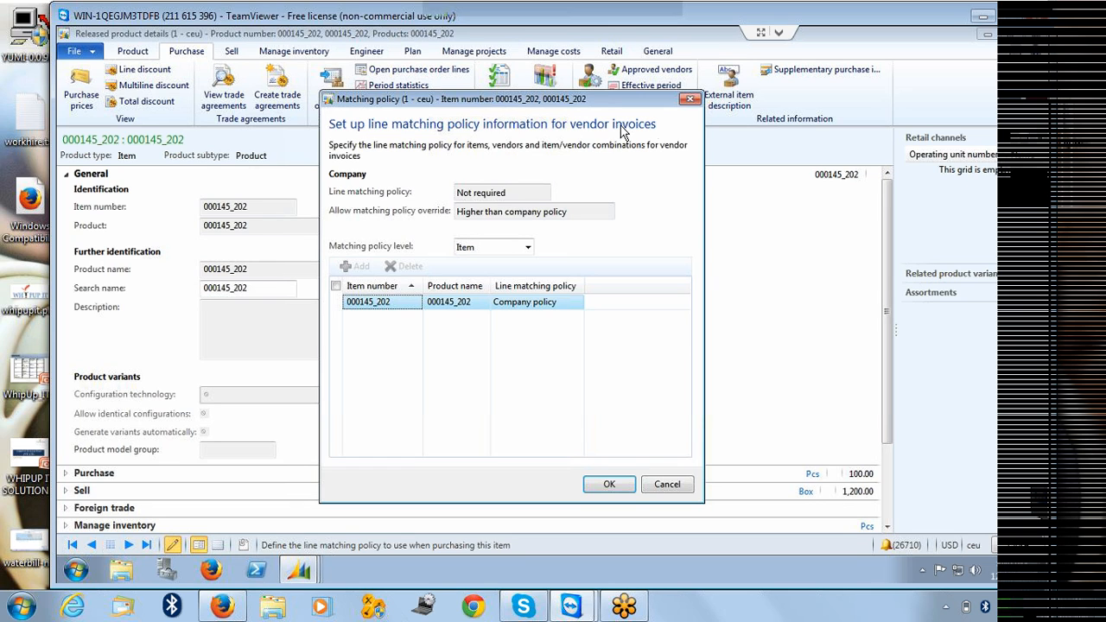
left_click(689, 101)
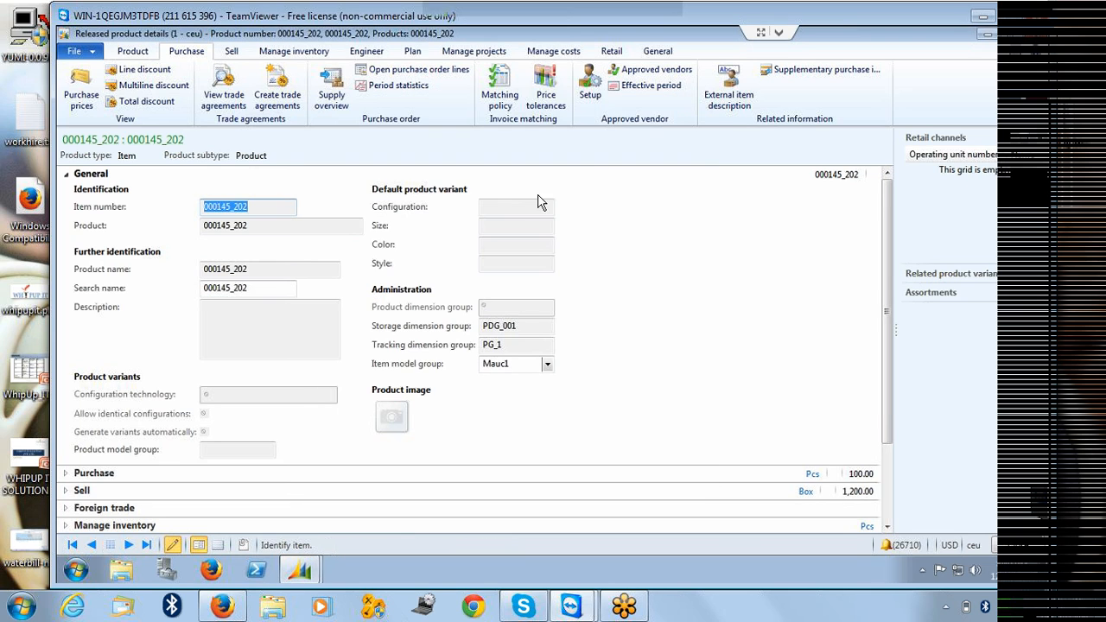
Open the price tolerances list and close it without changes.
left_click(551, 81)
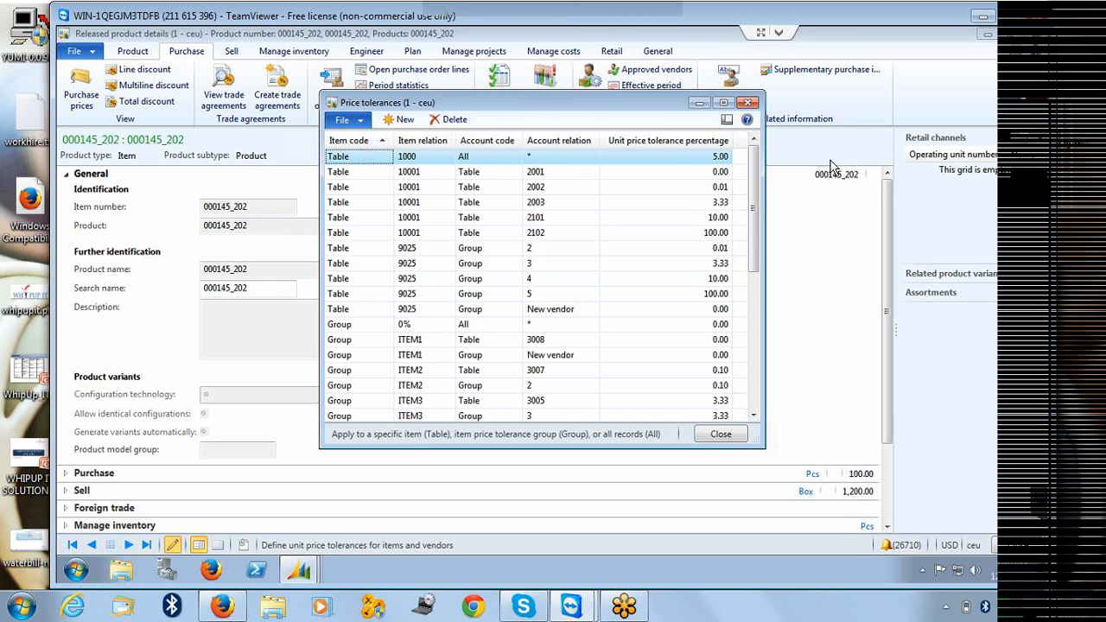
left_click(749, 102)
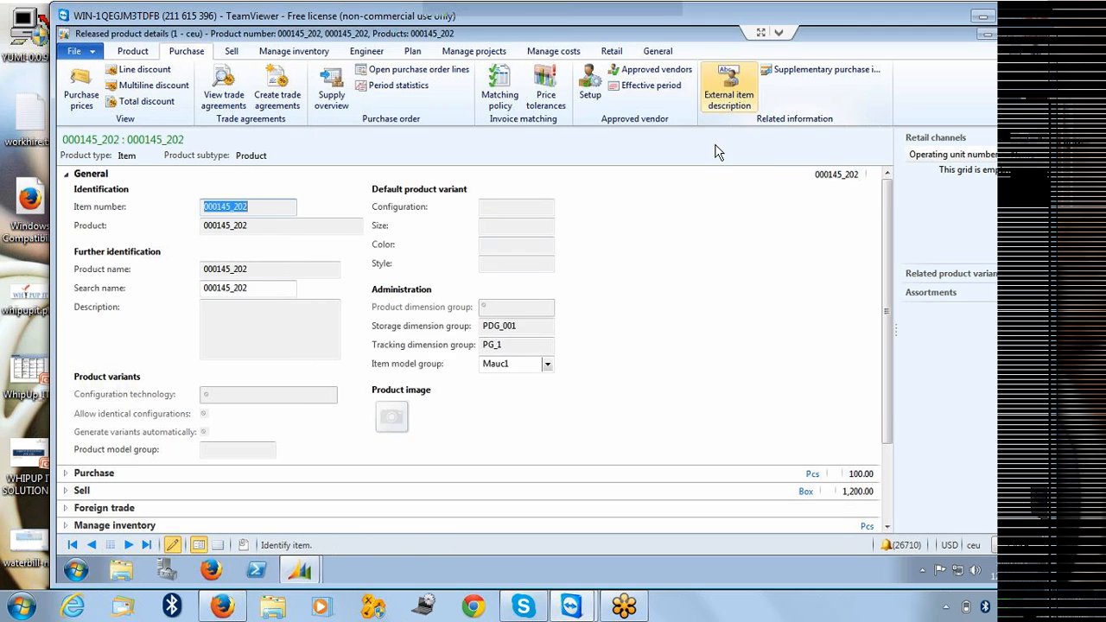
Open the product's approved vendor list and expand the product's Purchase section.
left_click(590, 80)
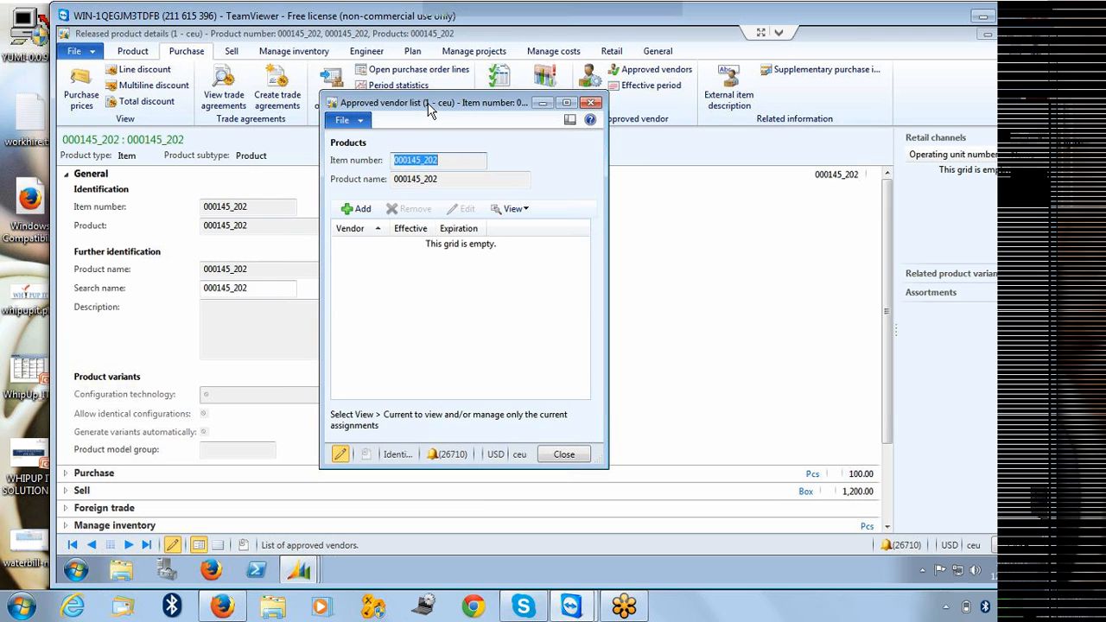
left_click_drag(429, 106, 318, 95)
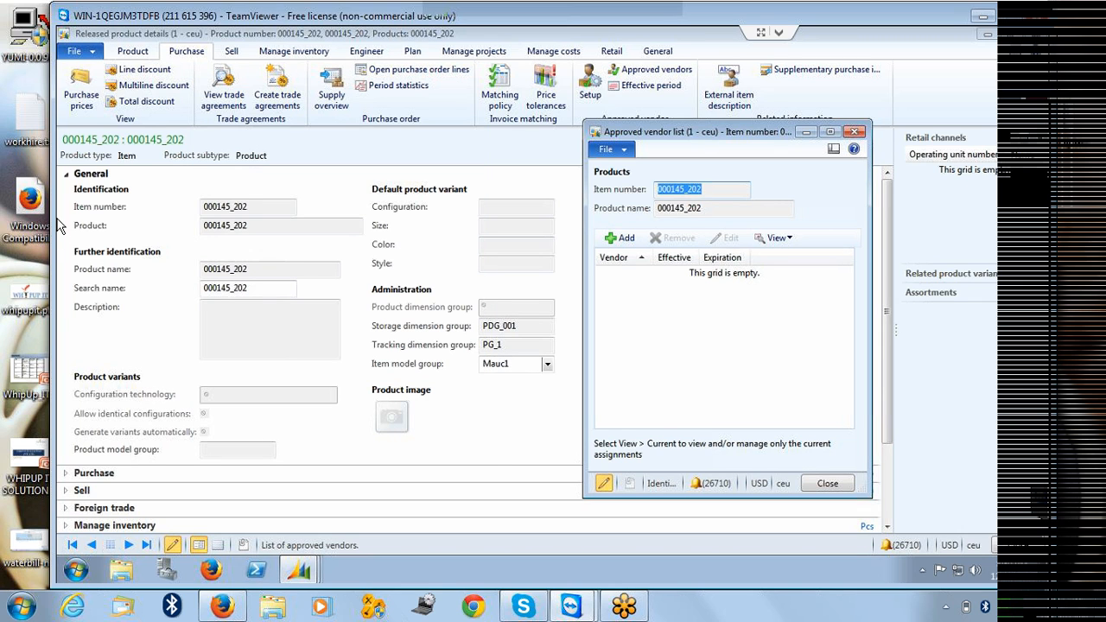
left_click(68, 175)
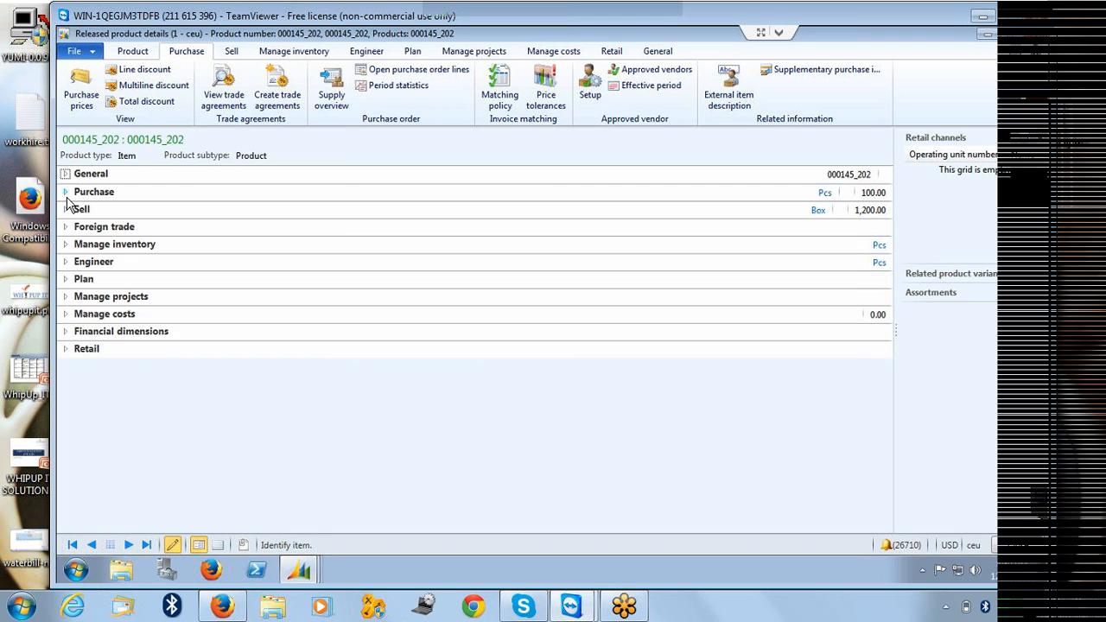
left_click(66, 193)
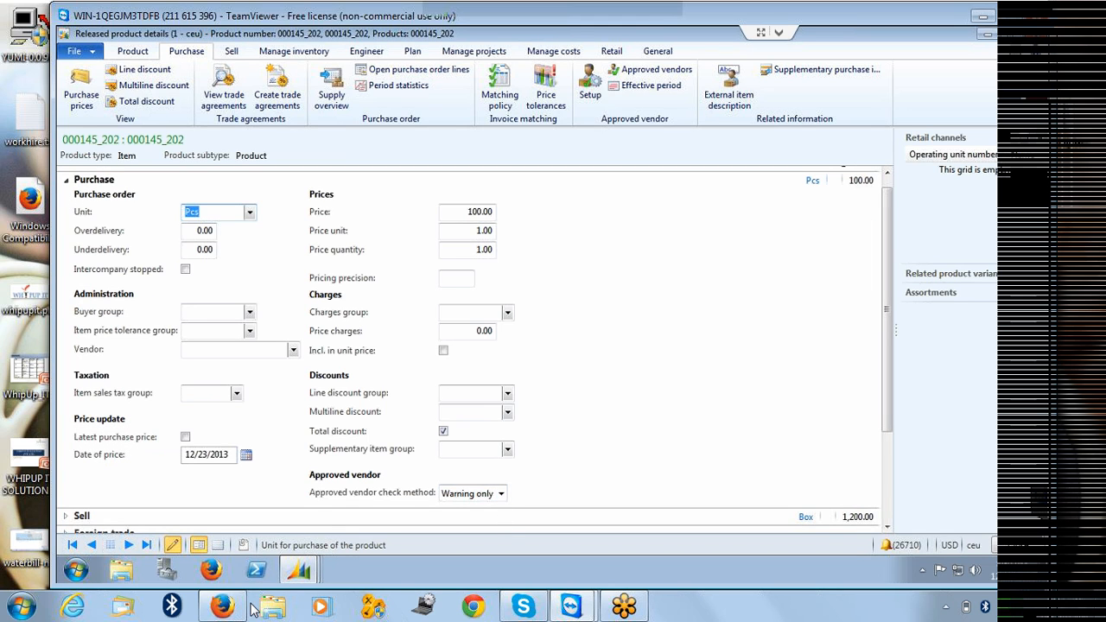
left_click(299, 583)
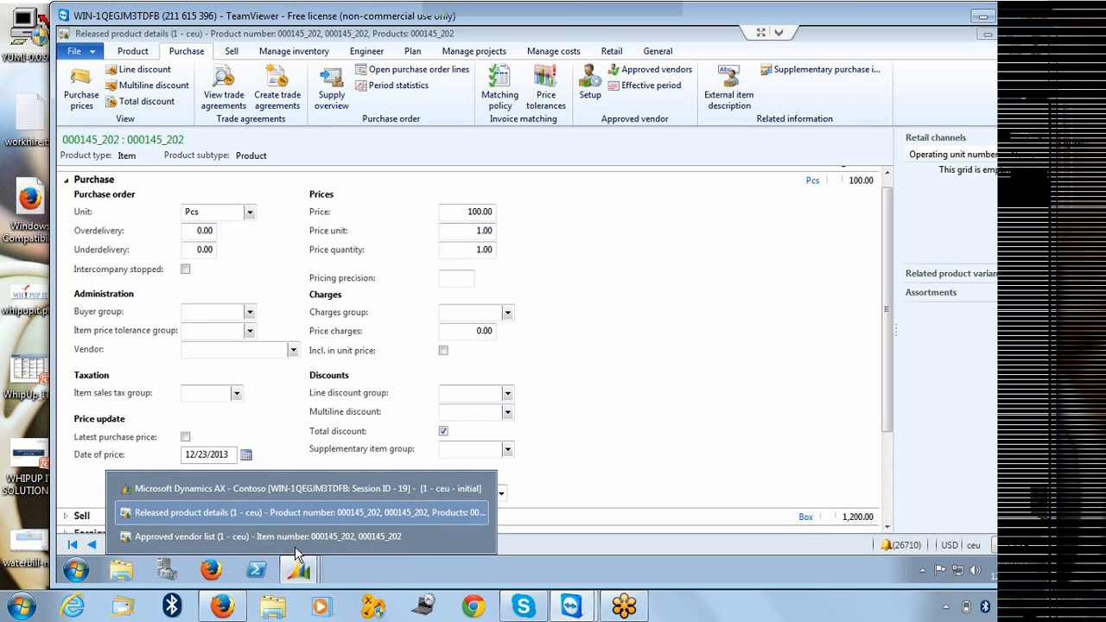
left_click(299, 534)
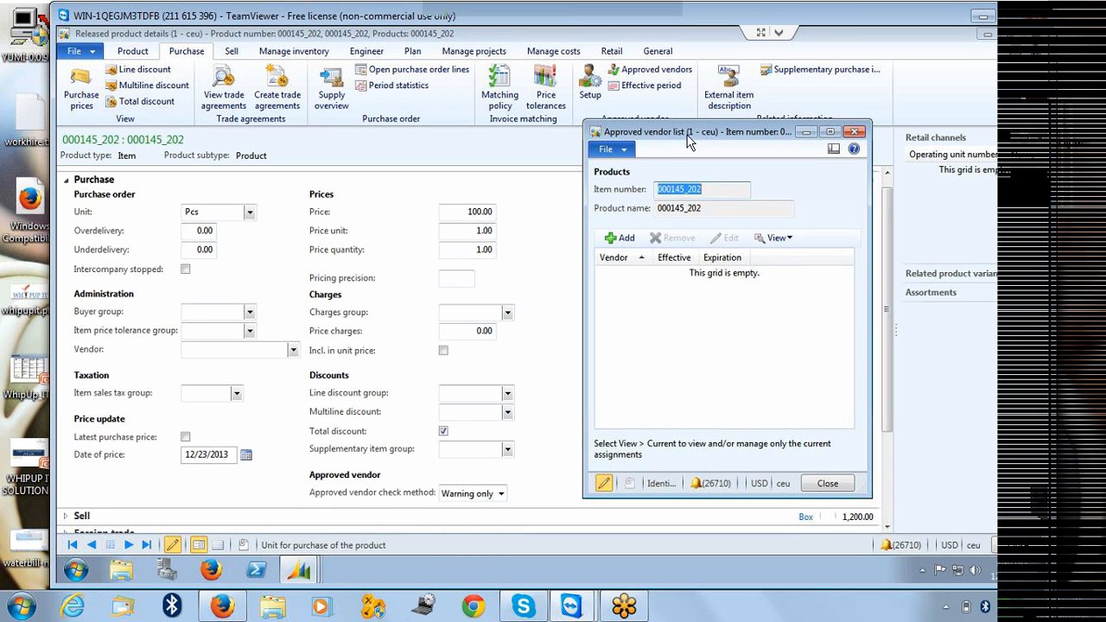
left_click_drag(690, 140, 688, 110)
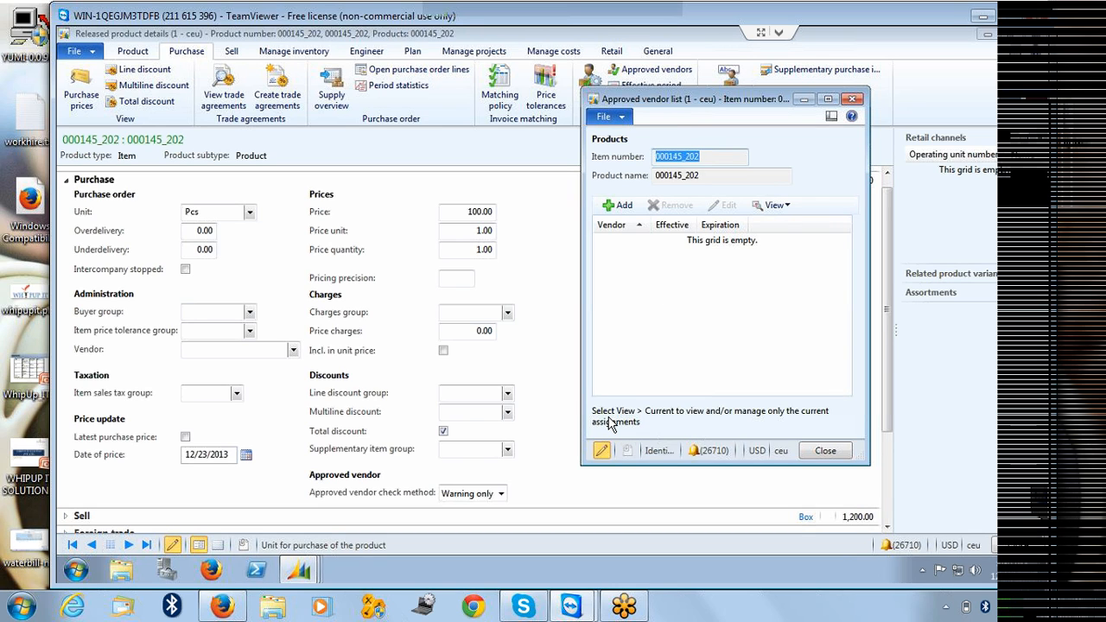
Set the approved vendor check method to Not allowed.
left_click(500, 495)
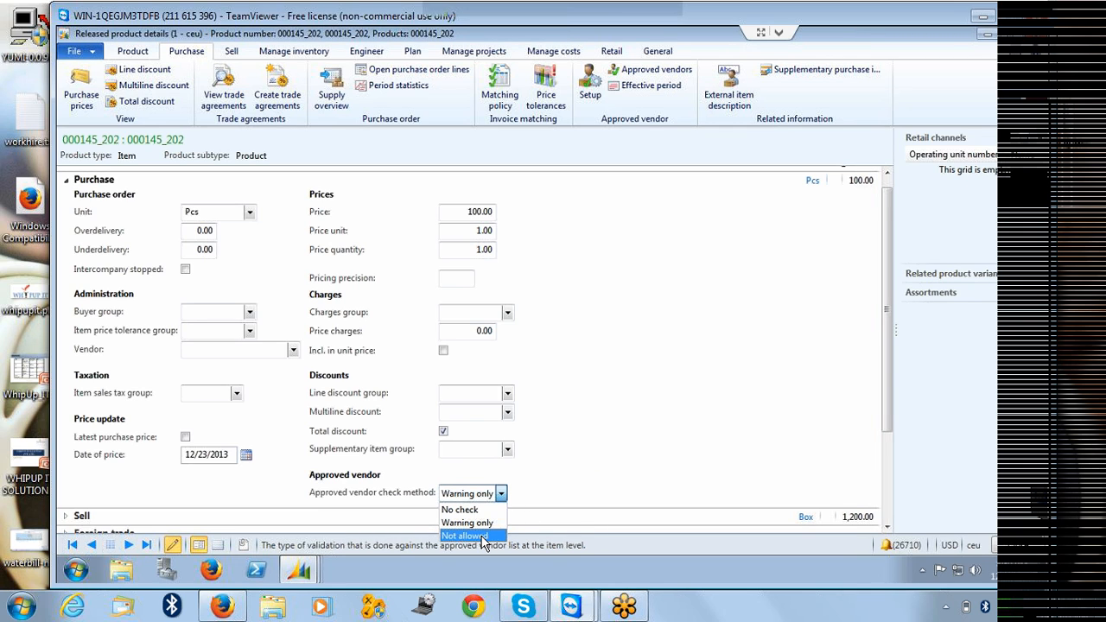
left_click(467, 535)
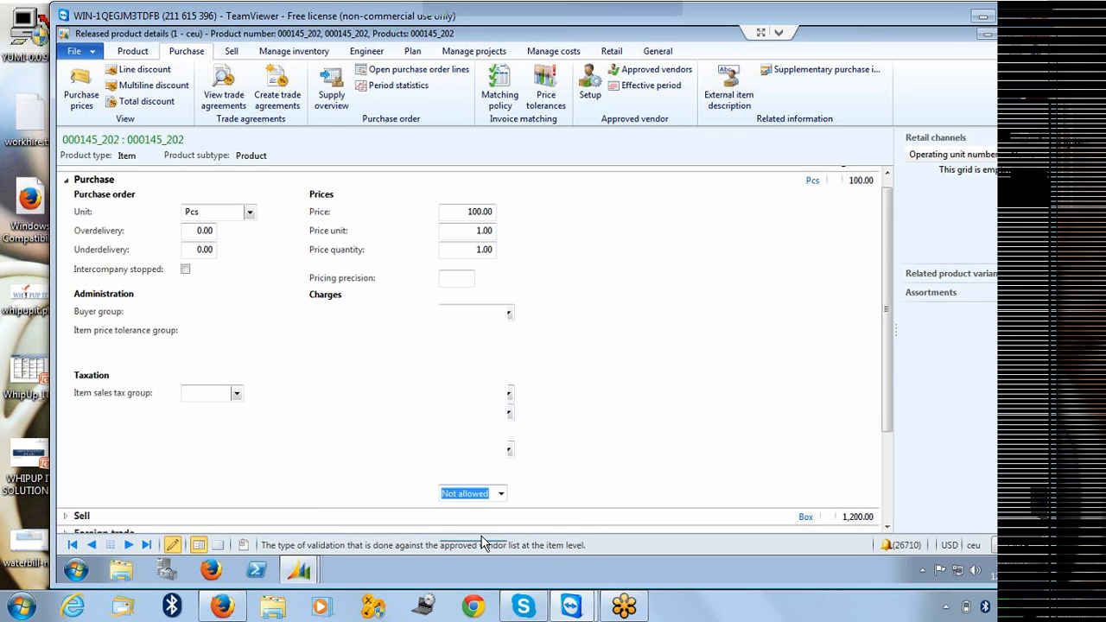
Add Earth Televisions as an approved vendor in the product's approved vendor list and close the list.
mouse_move(308, 570)
left_click(308, 543)
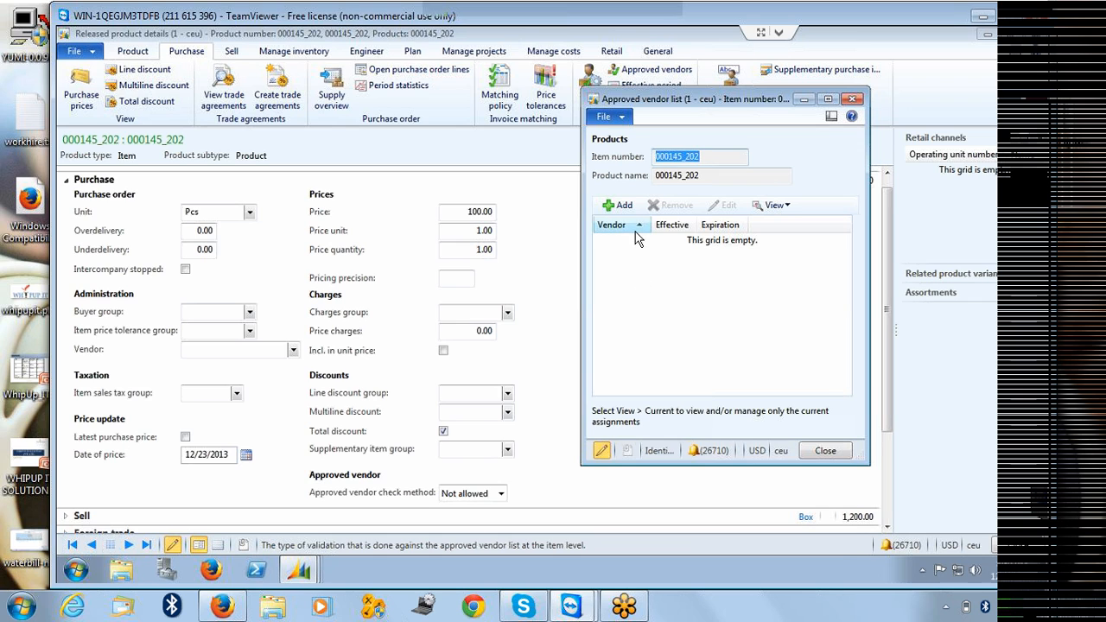
left_click(617, 204)
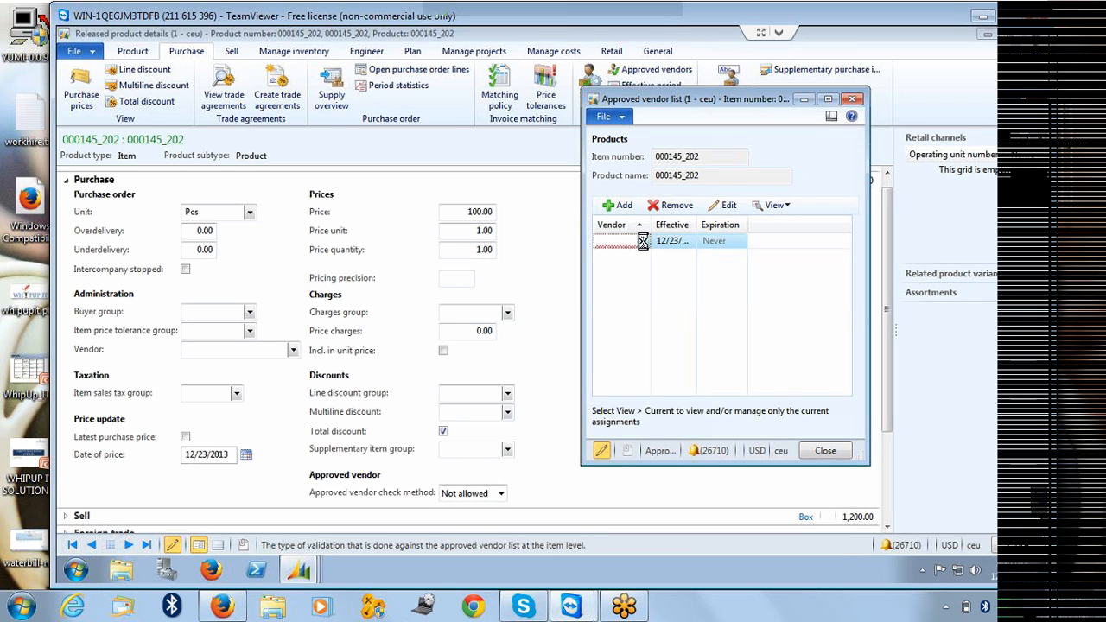
left_click(643, 241)
left_click(623, 276)
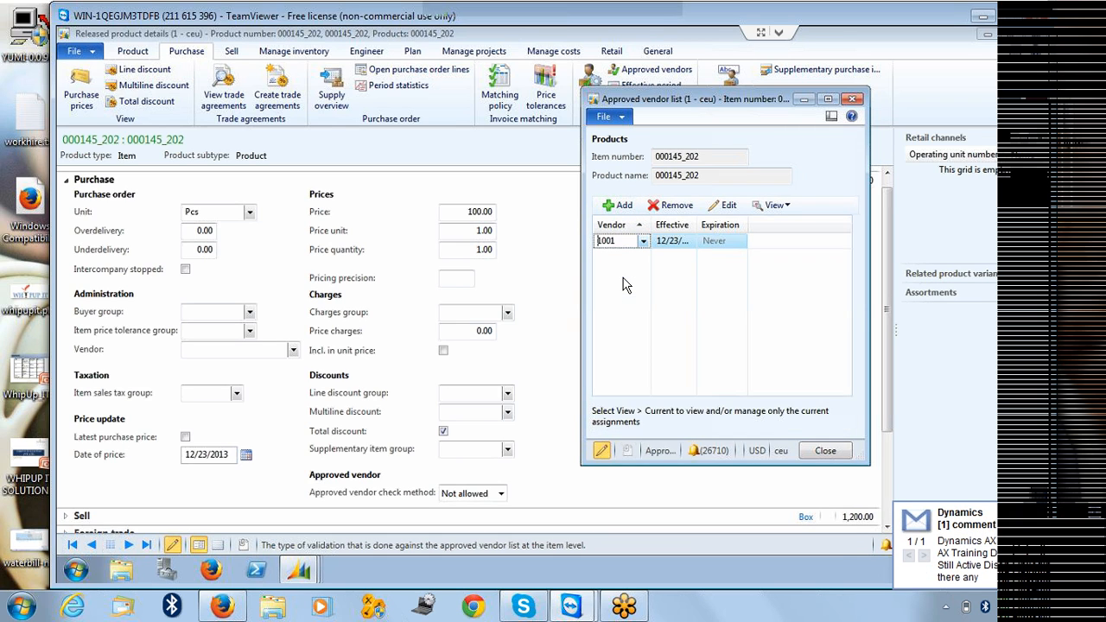
left_click_drag(698, 225, 725, 225)
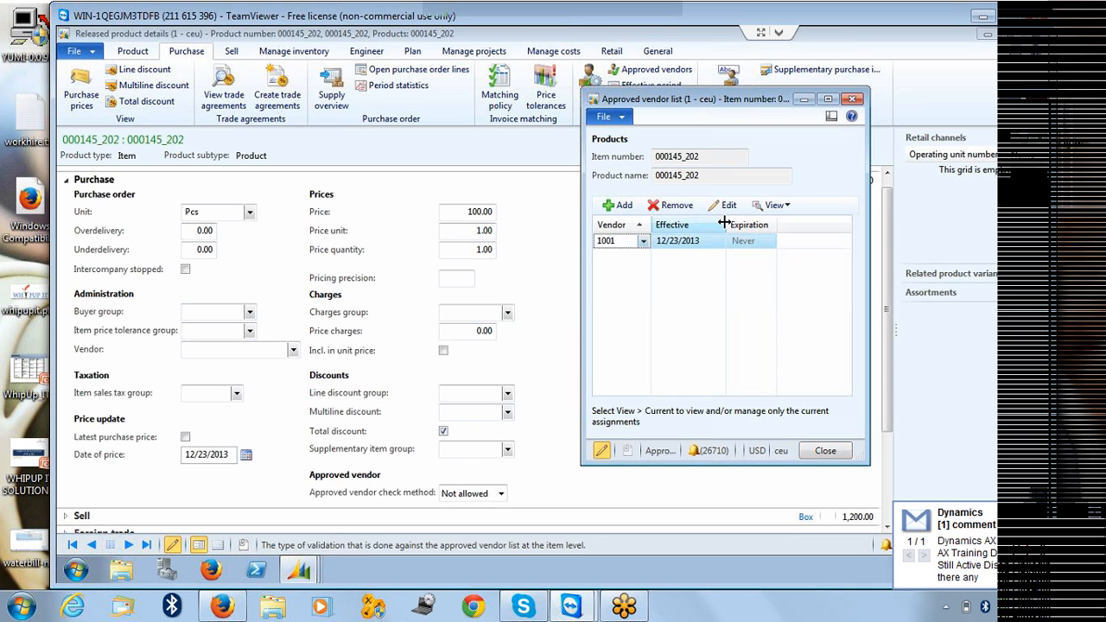
left_click(621, 284)
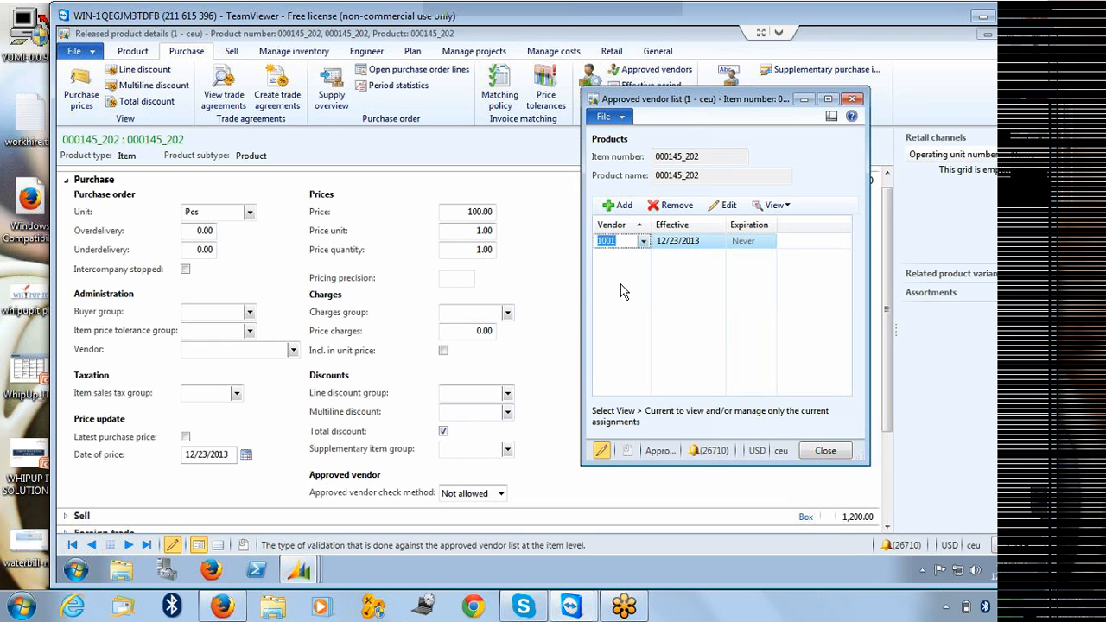
left_click(822, 456)
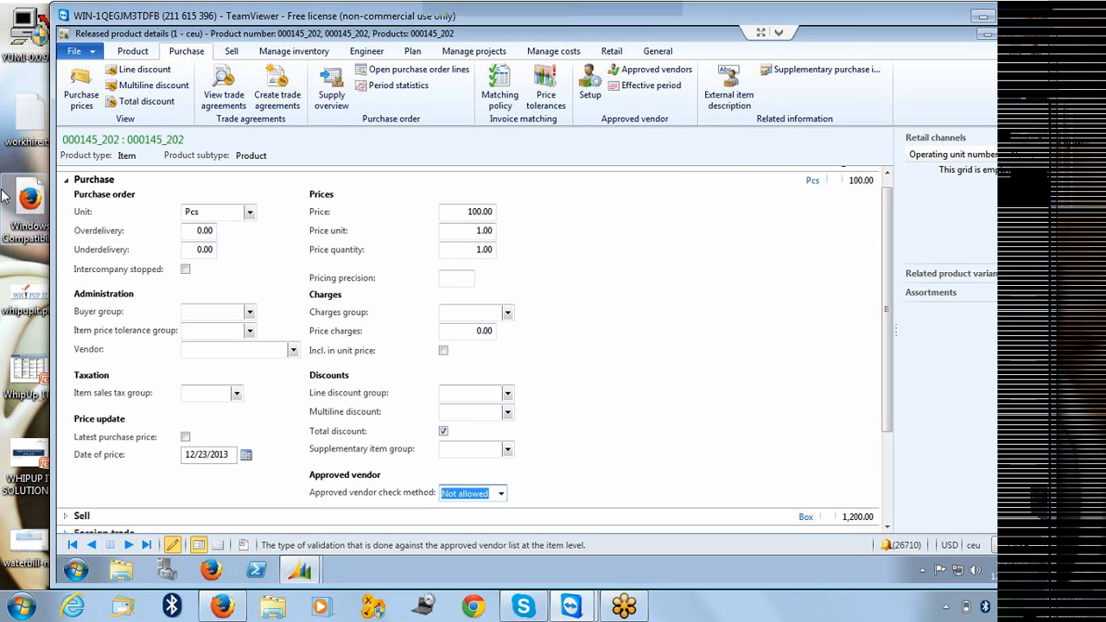
Go to Accounts payable and open the All purchase orders list.
left_click(990, 36)
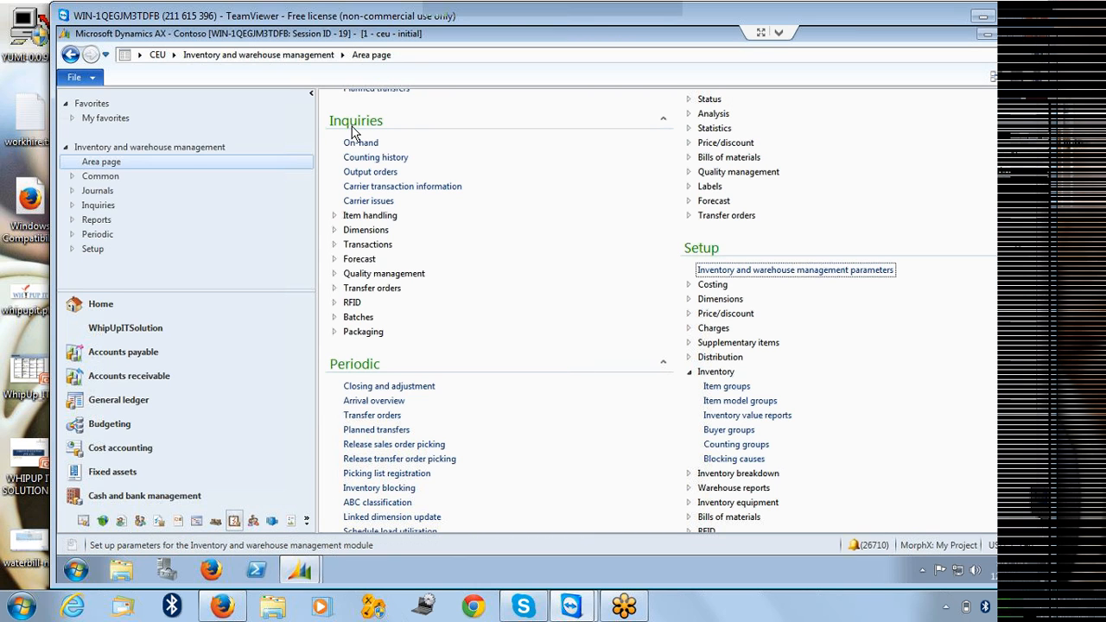
left_click(175, 57)
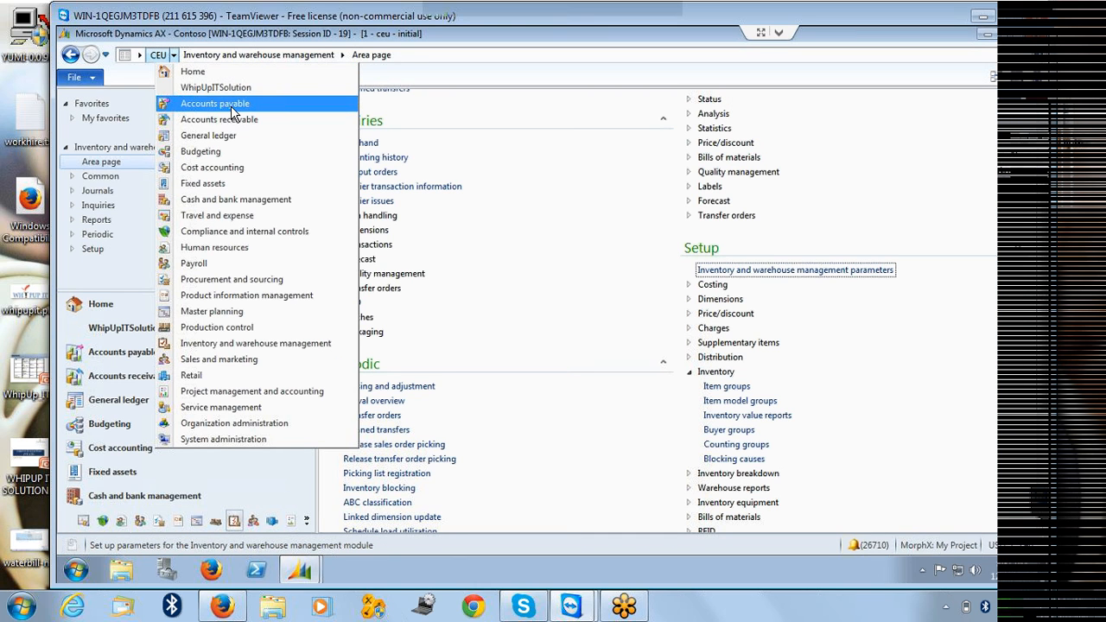
left_click(231, 105)
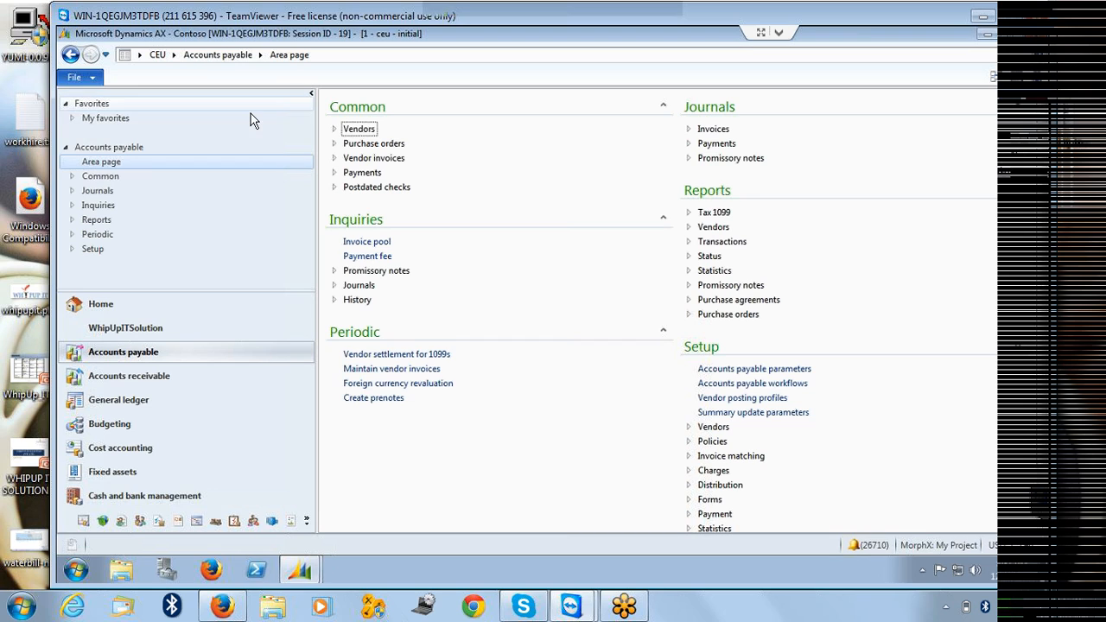
left_click(336, 145)
left_click(377, 159)
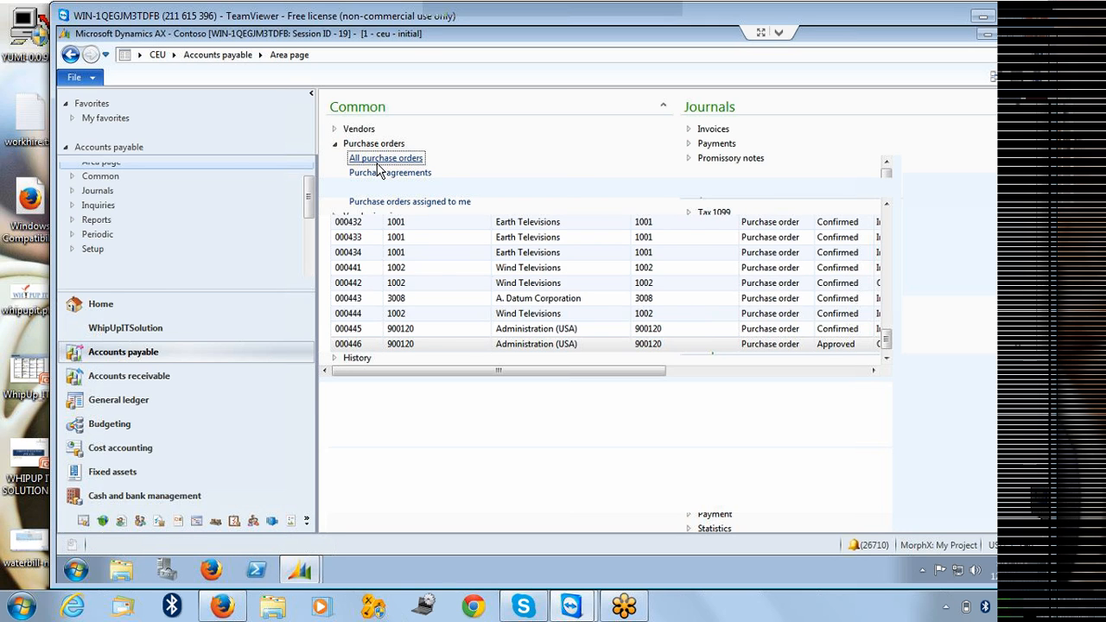
Create a new purchase order for vendor Wind Televisions, accepting the transfer of vendor information.
left_click(81, 116)
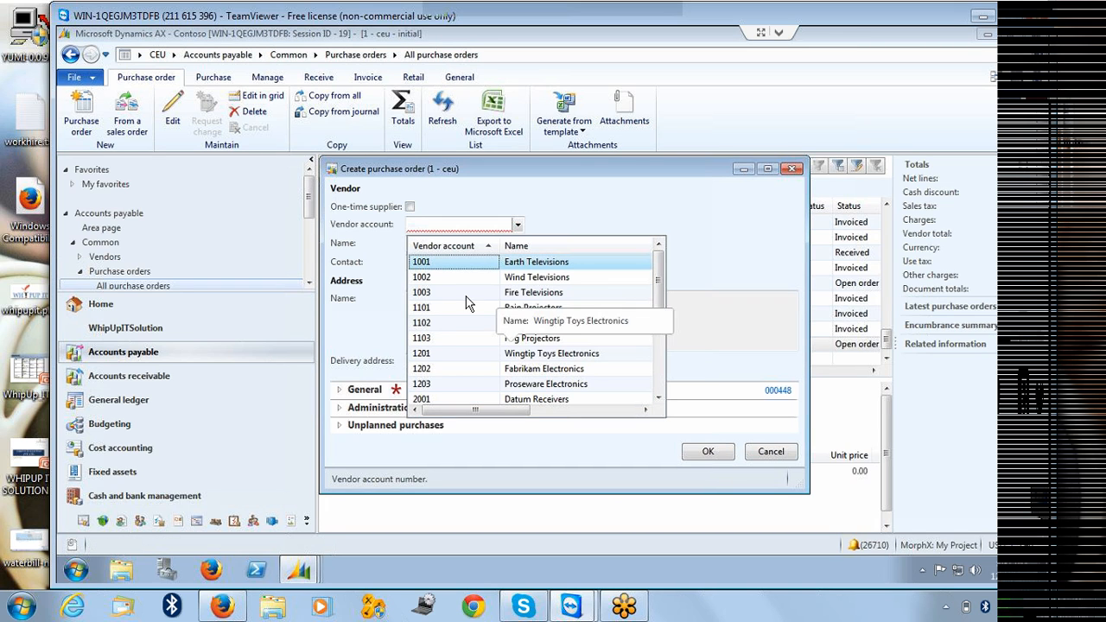
left_click(432, 281)
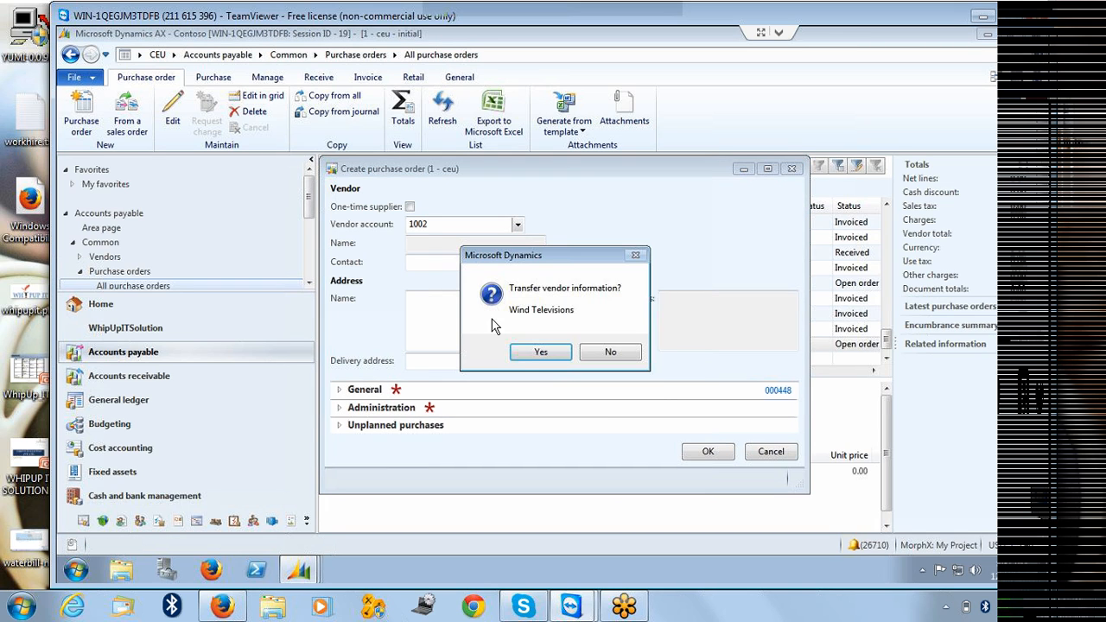
left_click(538, 351)
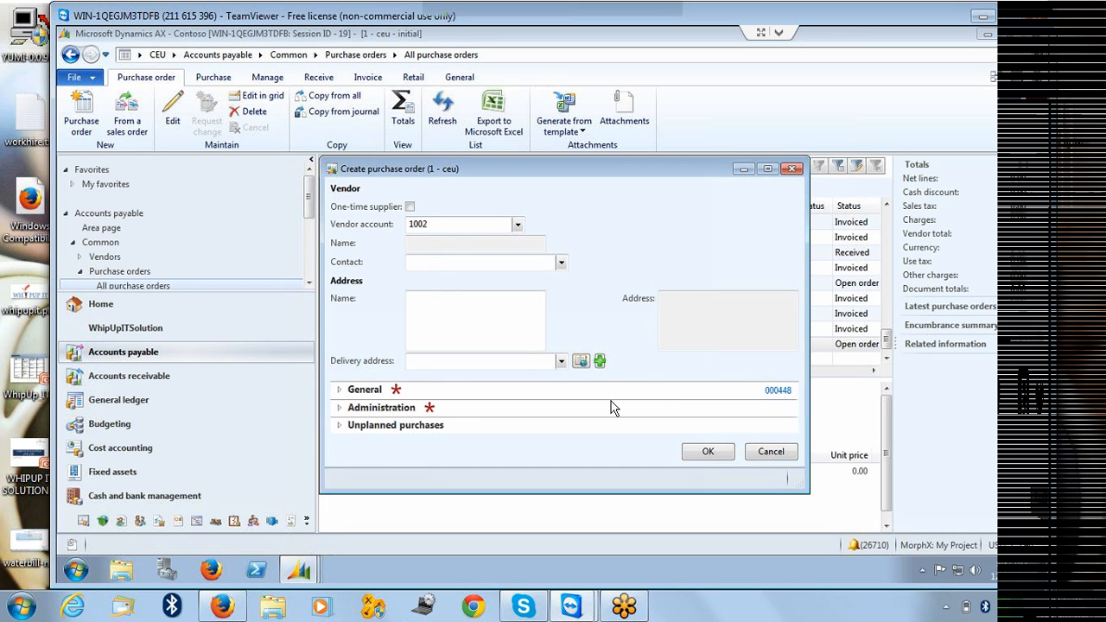
left_click(706, 452)
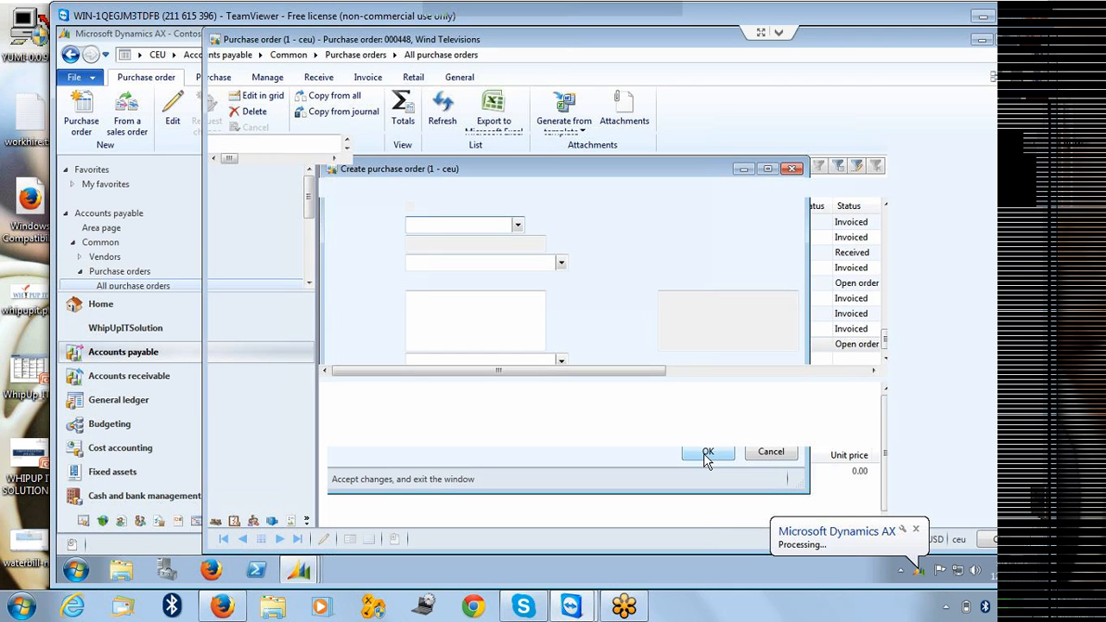
Add a purchase order line for item 000145_202 and close the message log.
left_click(260, 202)
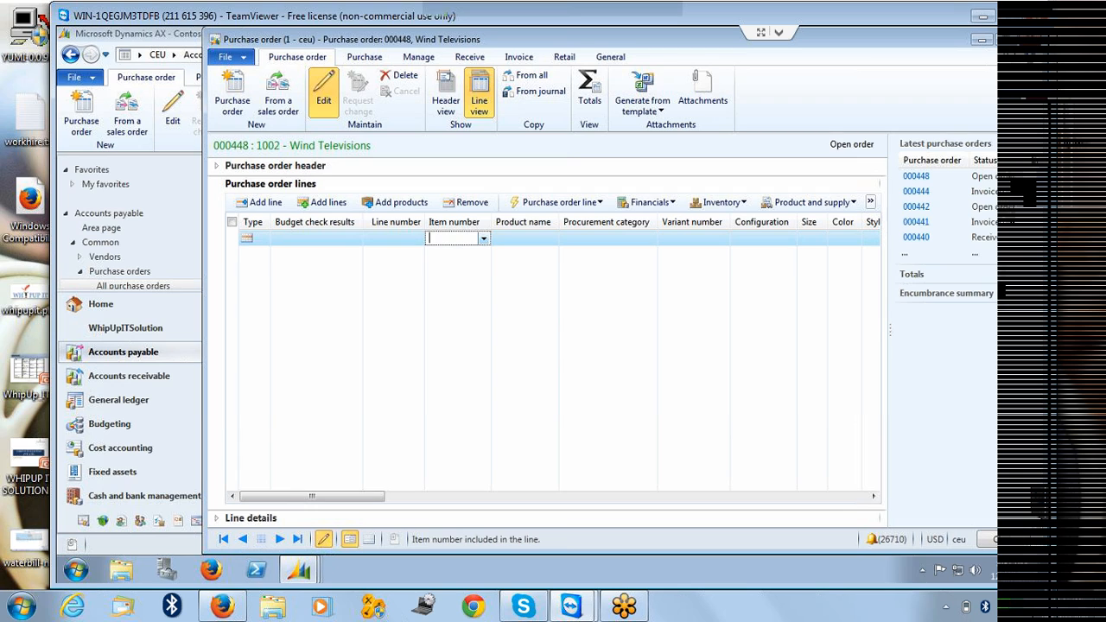
type("000145_202")
key("Tab")
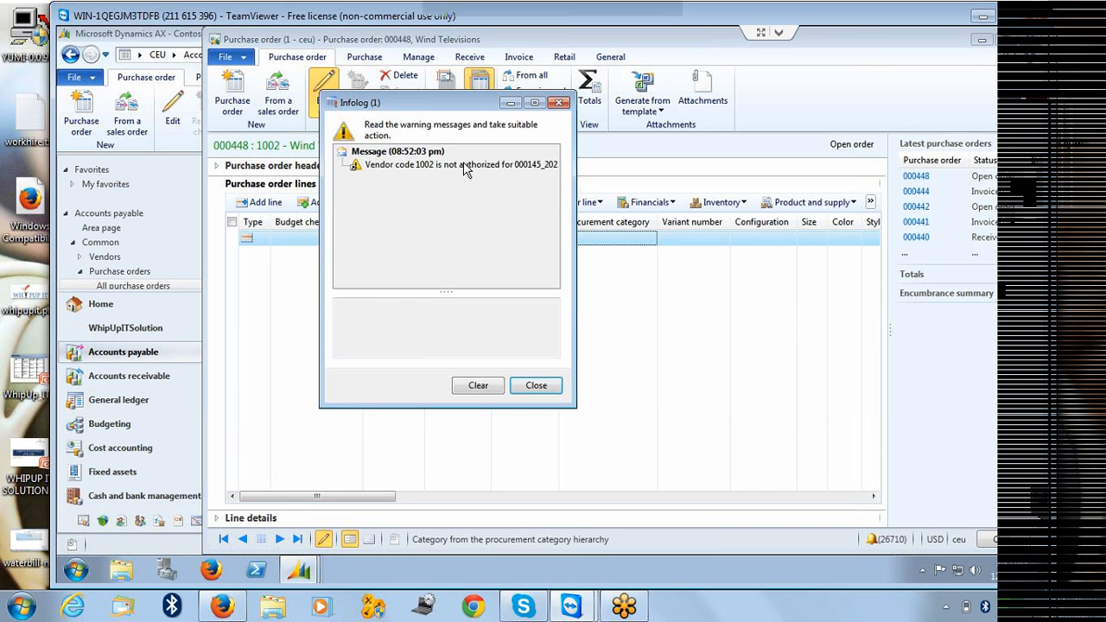
left_click(463, 164)
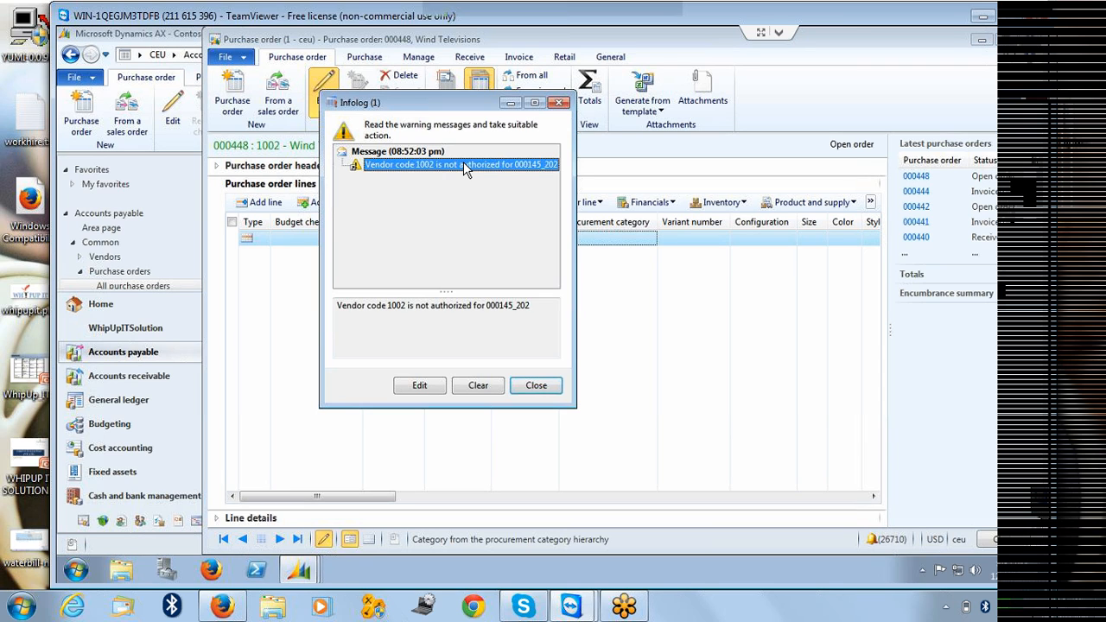
key("Escape")
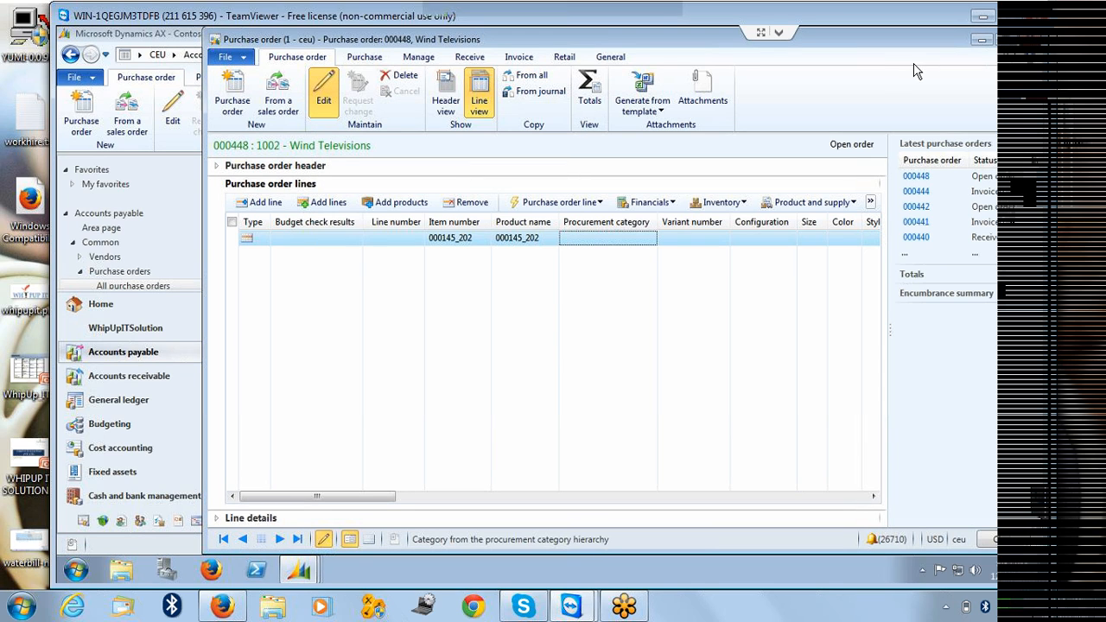
Return to the released product and remove Earth Televisions from its approved vendor list, then minimize the product window.
left_click(1027, 41)
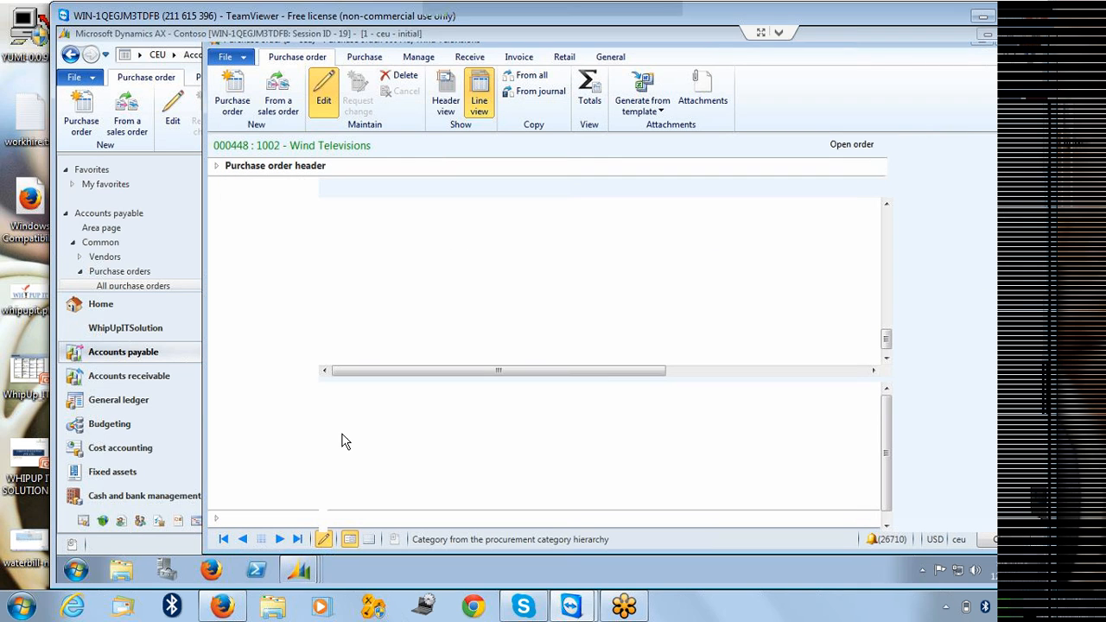
left_click(302, 566)
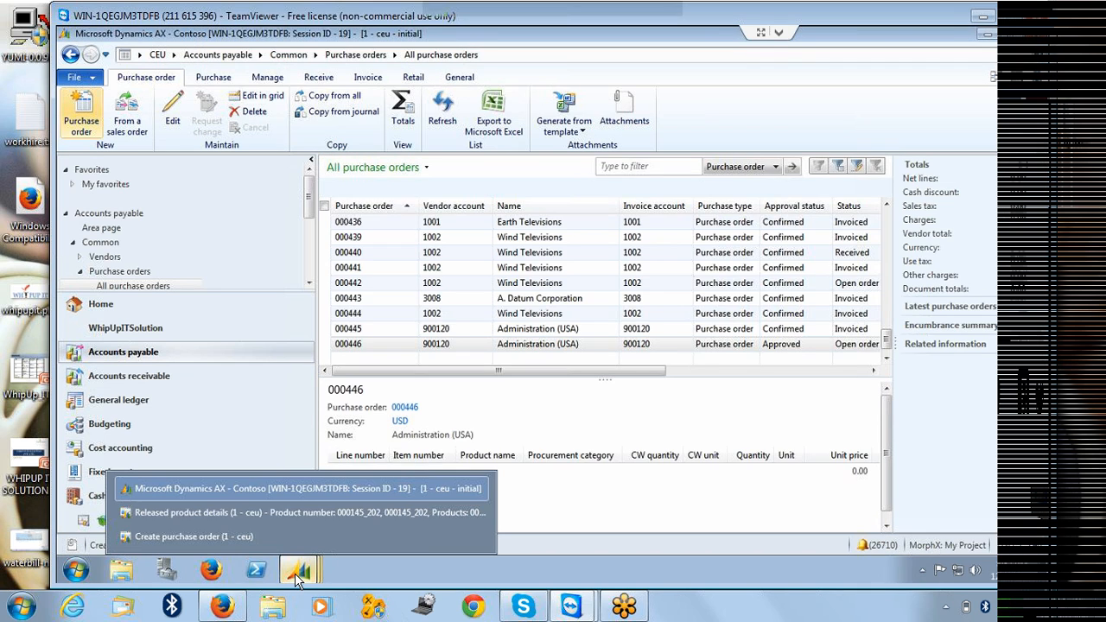
left_click(368, 522)
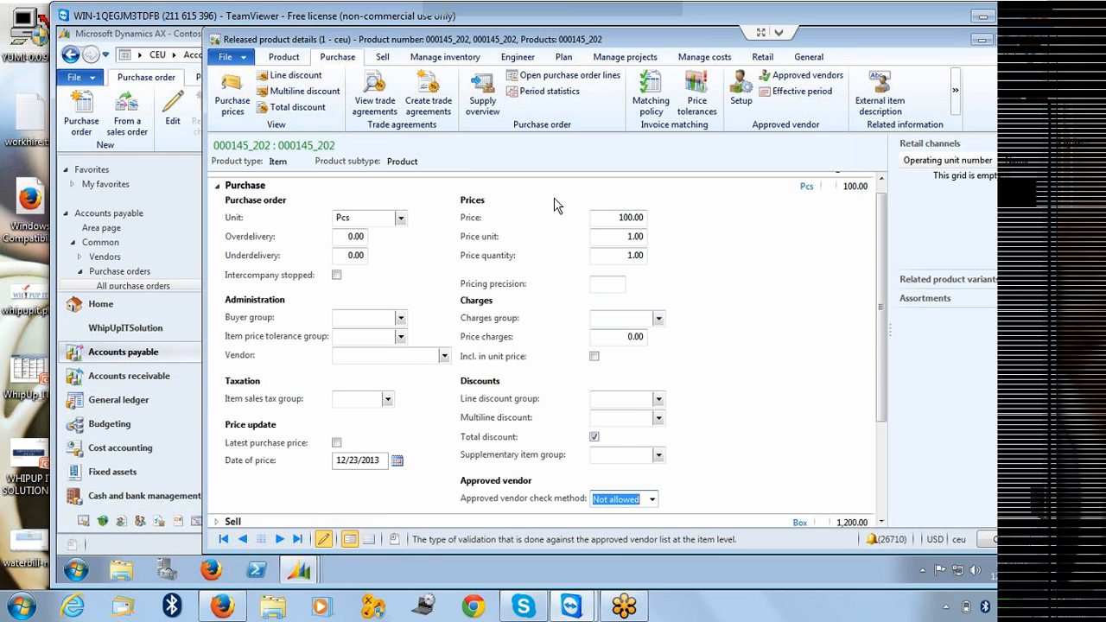
left_click(745, 102)
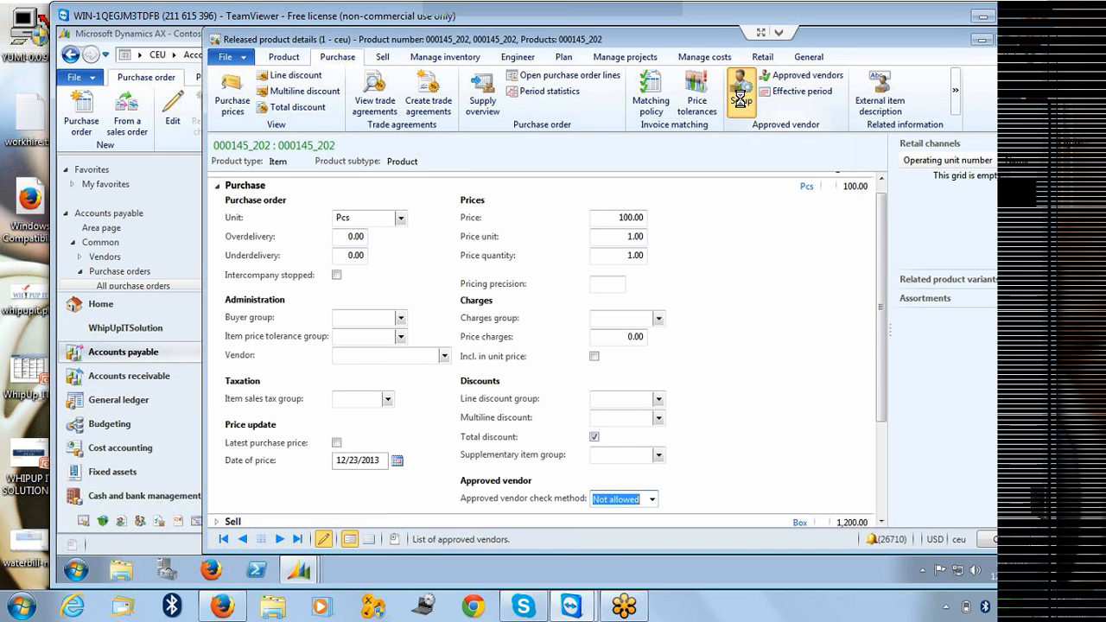
left_click(668, 207)
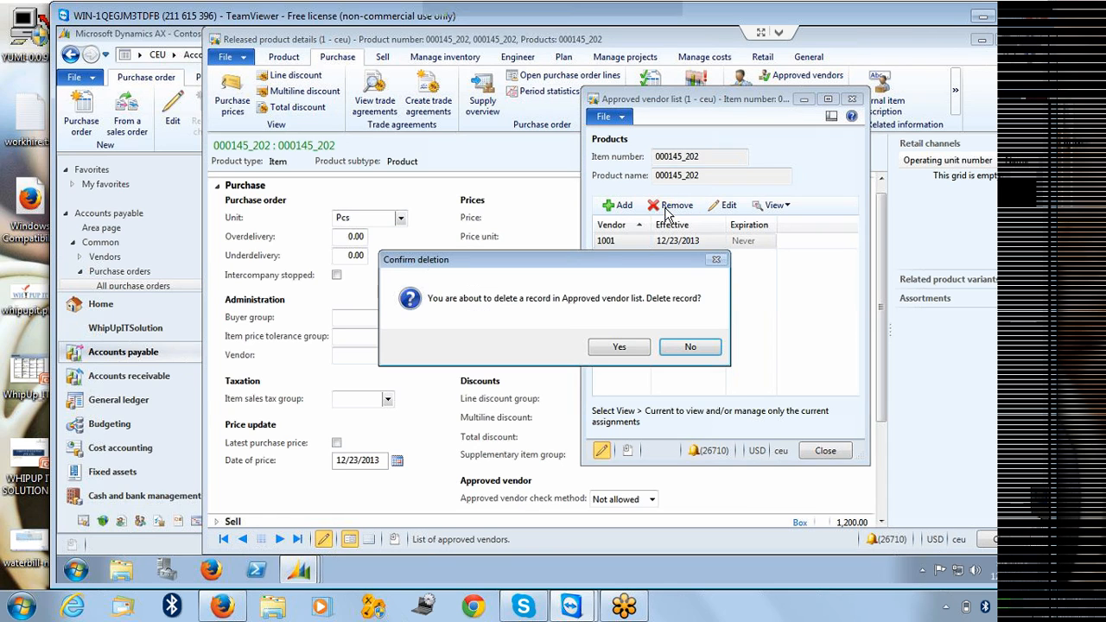
left_click(611, 348)
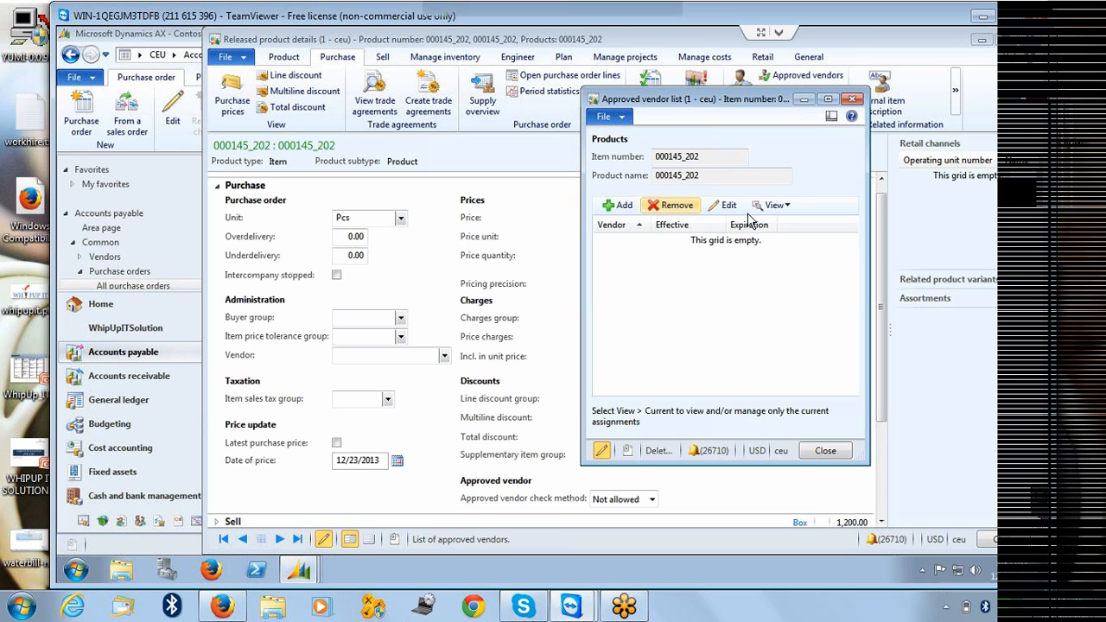
left_click(852, 99)
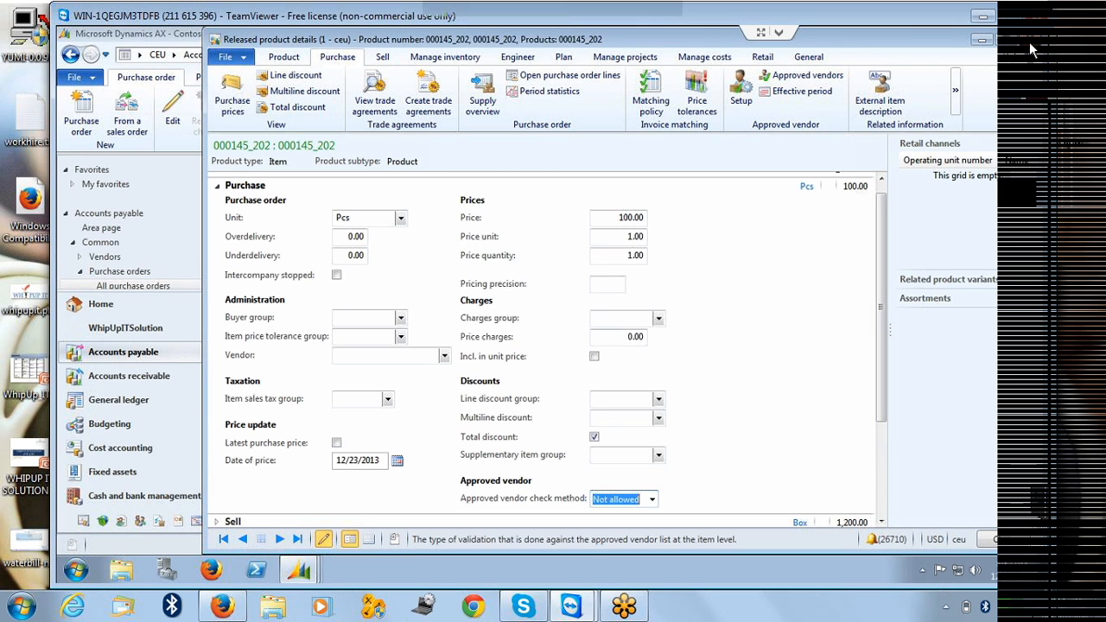
left_click(982, 43)
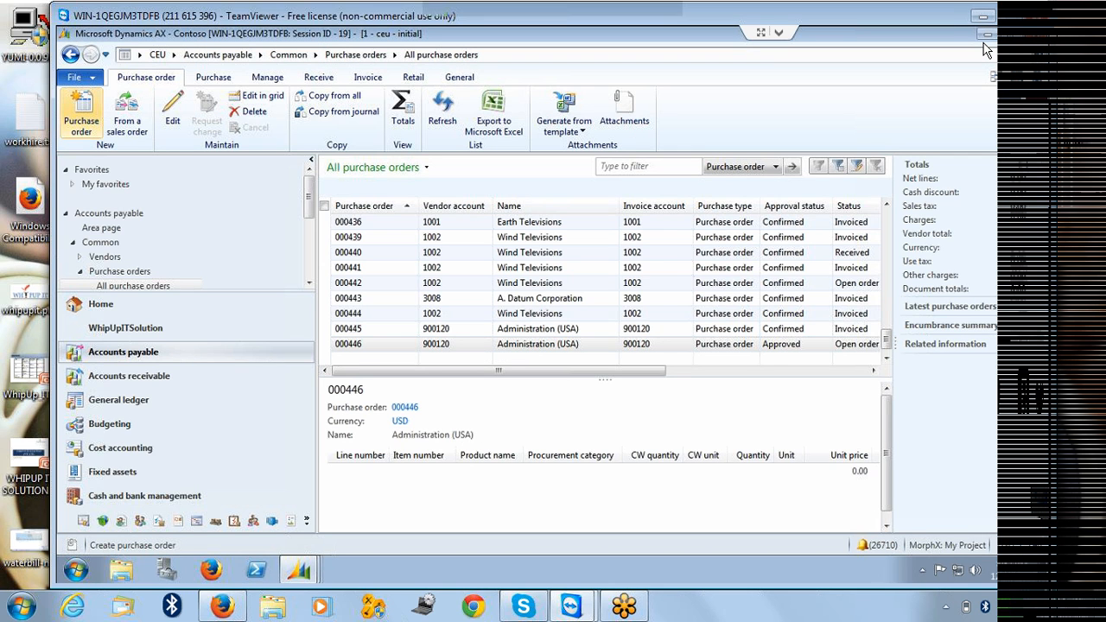